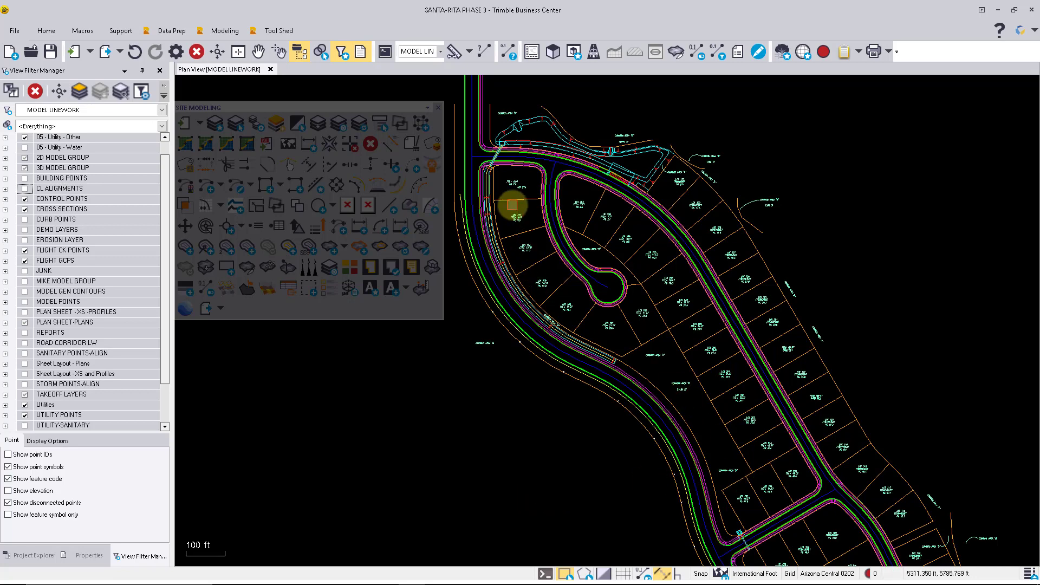
- Check in the properties which layer the lot line between lots 276 and 277 is on
{"action": "scroll", "coordinate": [512, 204], "scroll_direction": "up", "scroll_amount": 3}
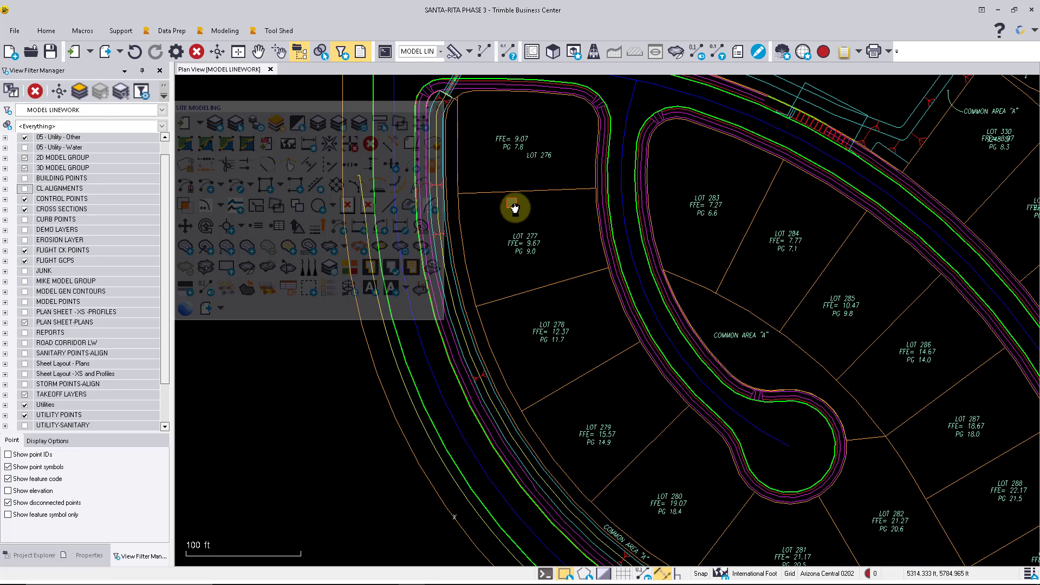
{"action": "scroll", "coordinate": [540, 219], "scroll_direction": "up", "scroll_amount": 2}
{"action": "left_click", "coordinate": [546, 220]}
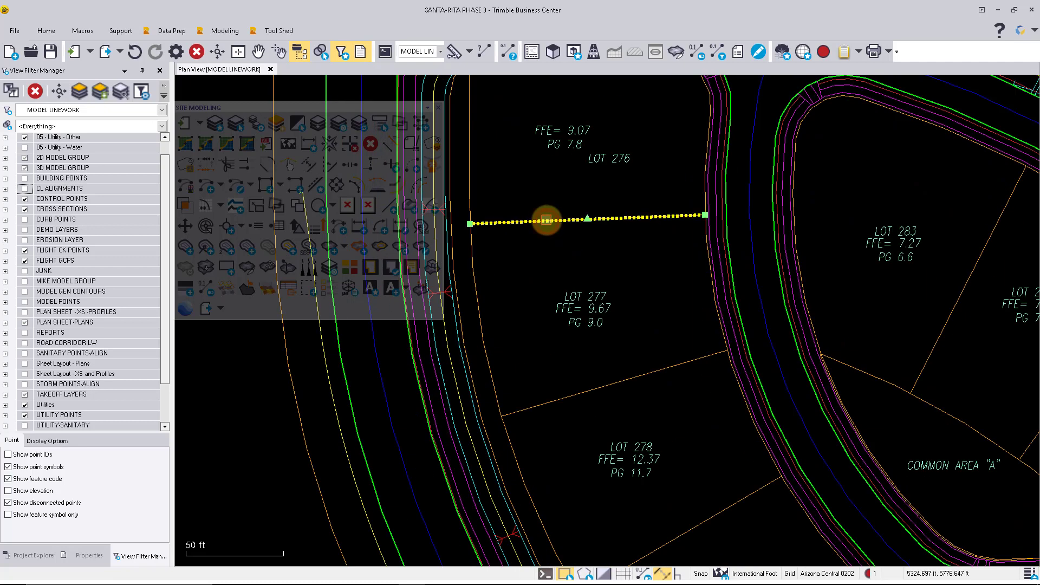
{"action": "right_click", "coordinate": [548, 221]}
{"action": "left_click", "coordinate": [565, 314]}
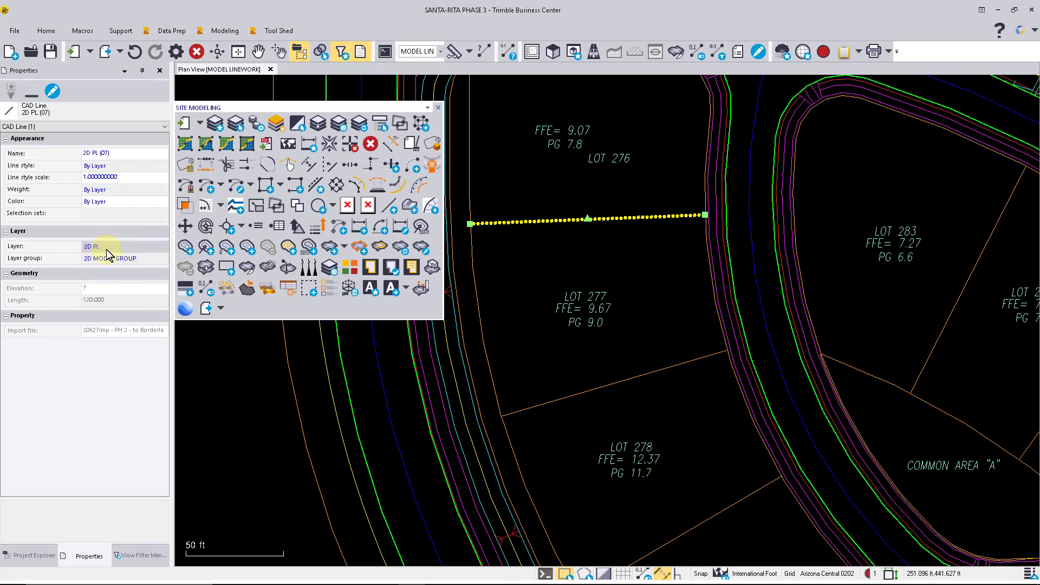
{"action": "left_click", "coordinate": [508, 192]}
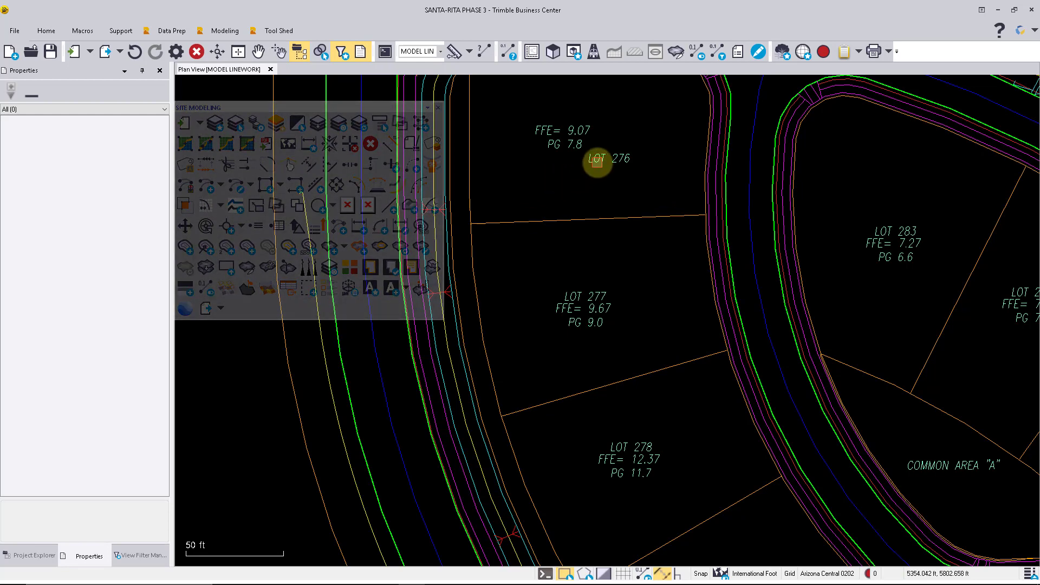
- Check the layers of the LOT 276 label and the FFE elevation text of that lot
{"action": "left_click", "coordinate": [597, 161]}
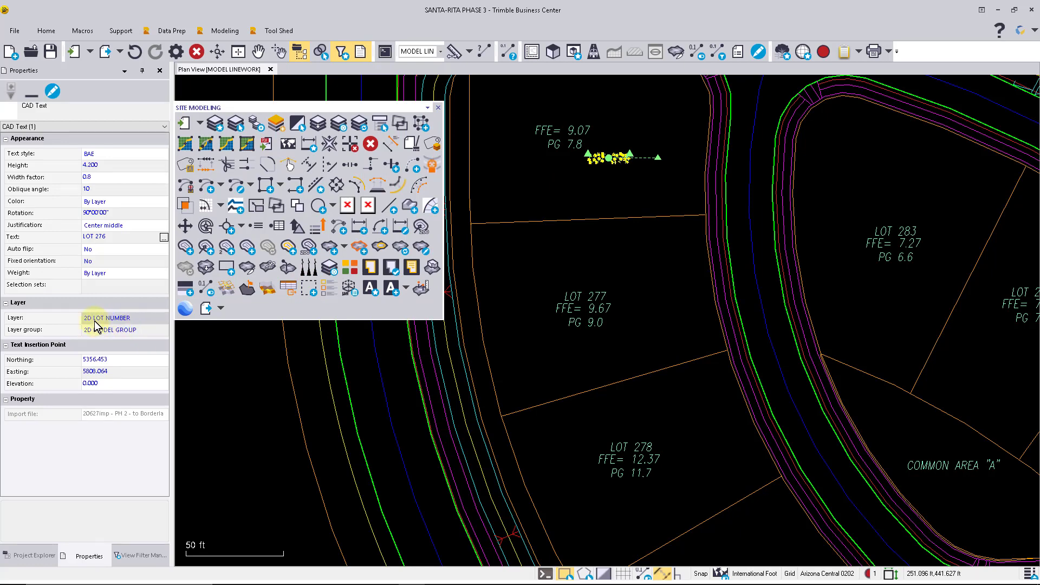
{"action": "left_click", "coordinate": [504, 188]}
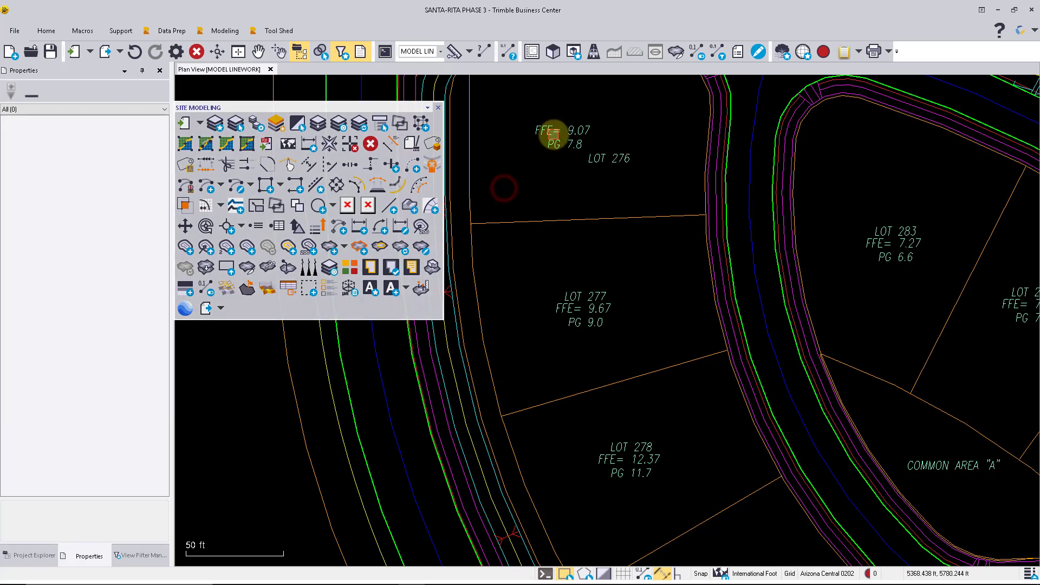
{"action": "left_click", "coordinate": [552, 135]}
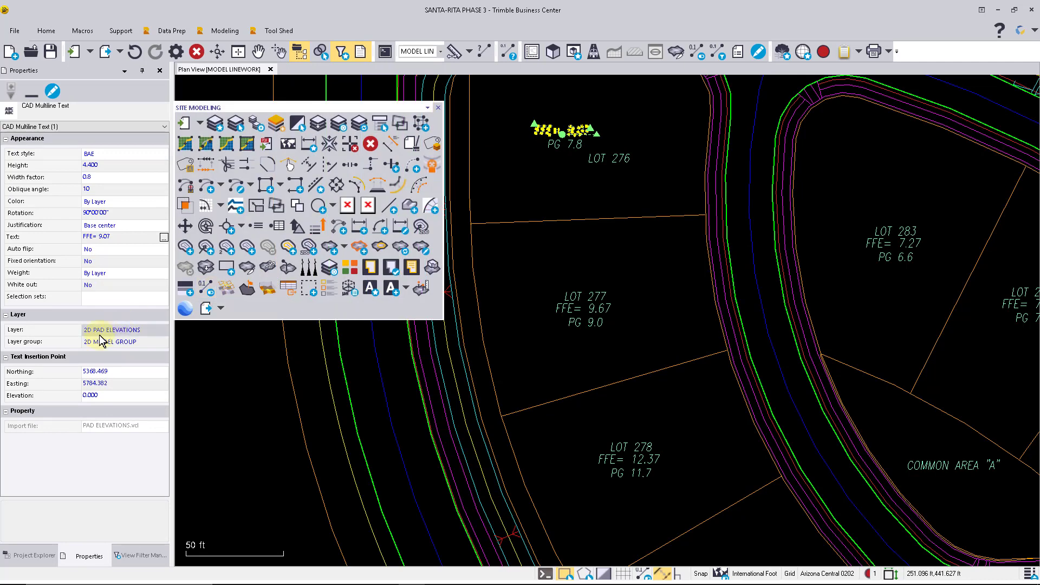
{"action": "left_click", "coordinate": [515, 188]}
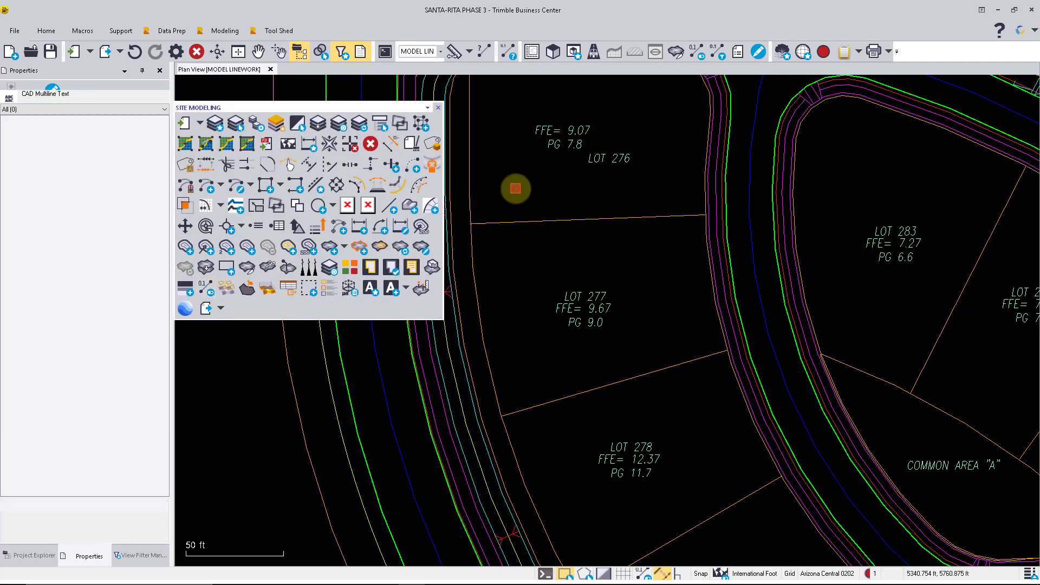
{"action": "scroll", "coordinate": [516, 188], "scroll_direction": "down", "scroll_amount": 2}
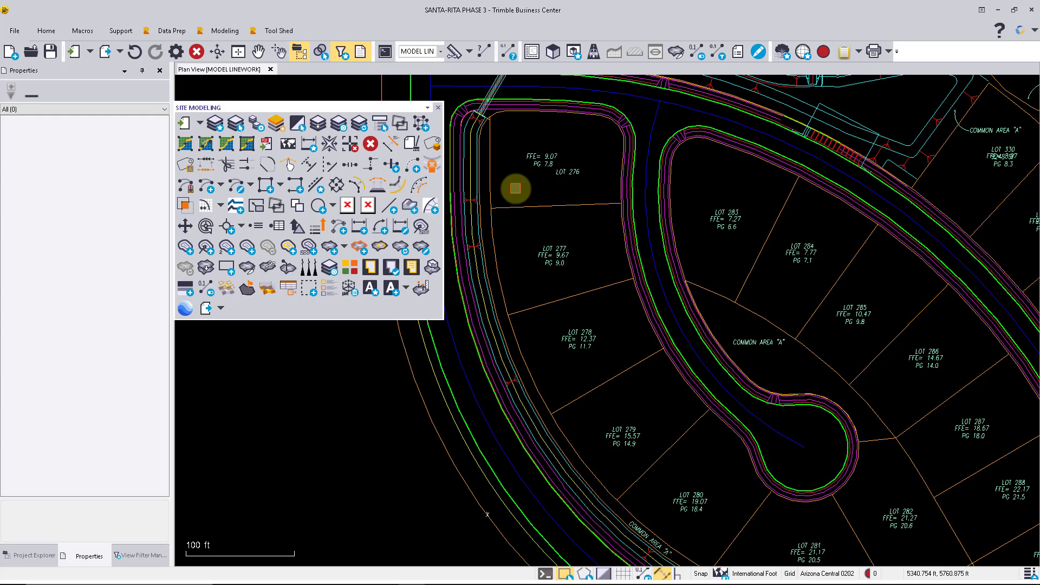
{"action": "scroll", "coordinate": [515, 188], "scroll_direction": "down", "scroll_amount": 2}
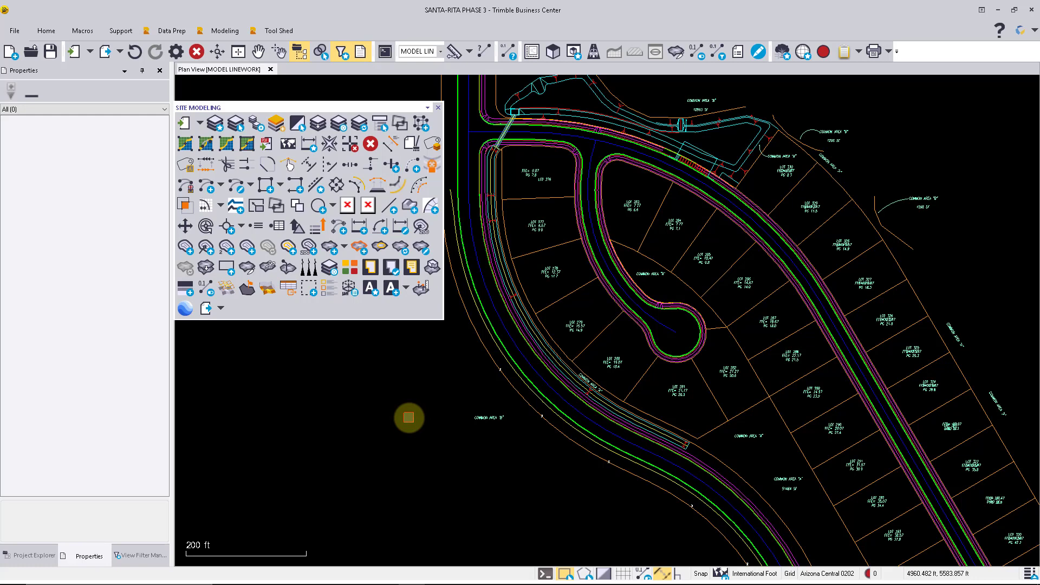
- Set up Track Region Outline with the name 3D PL and the layer 3D PL
{"action": "left_click", "coordinate": [336, 187]}
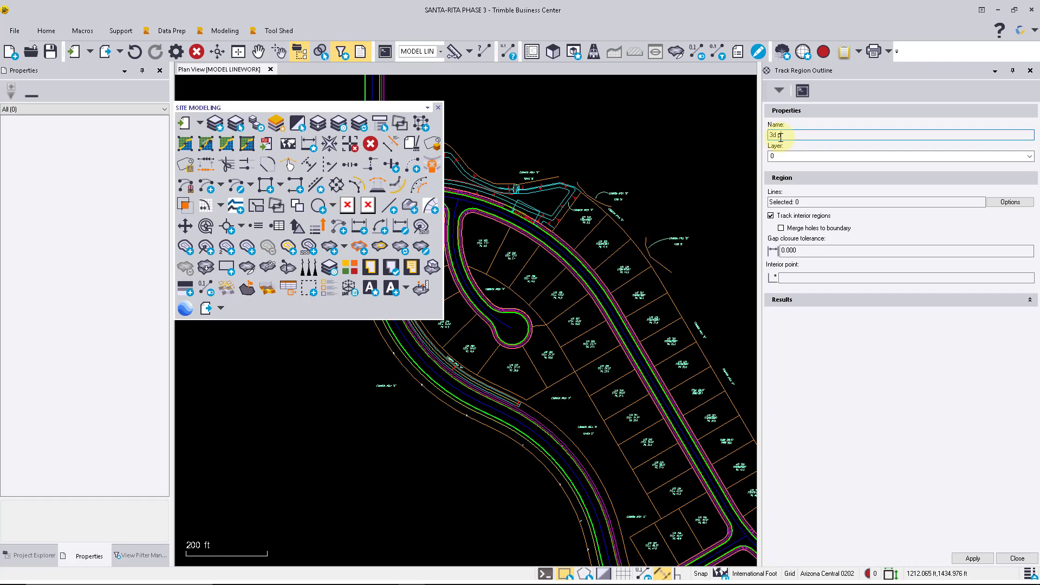
{"action": "type", "text": "3d p"}
{"action": "key", "text": "BackSpace"}
{"action": "key", "text": "BackSpace"}
{"action": "key", "text": "BackSpace"}
{"action": "key", "text": "BackSpace"}
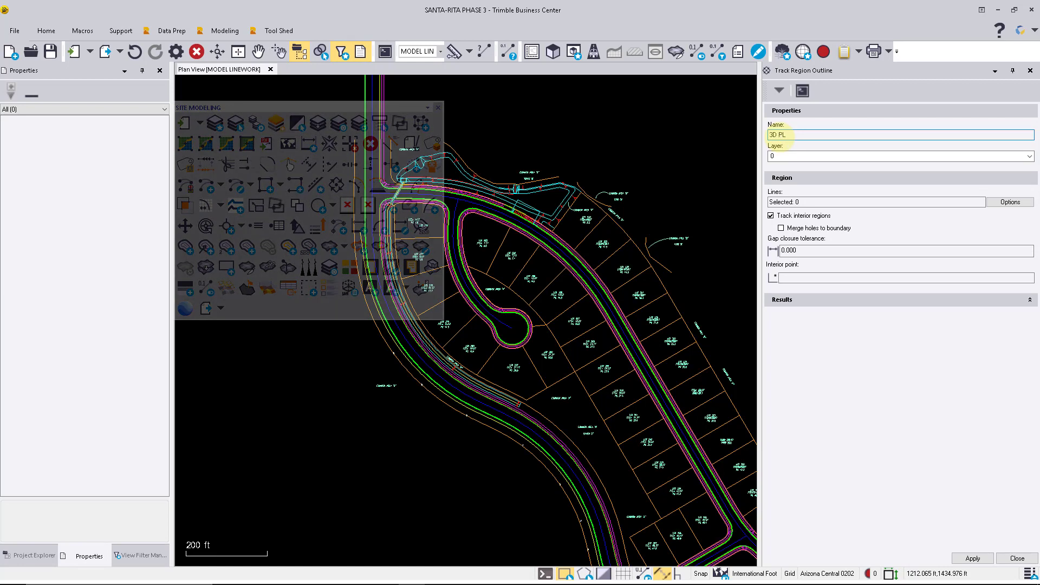
{"action": "left_click", "coordinate": [1030, 156]}
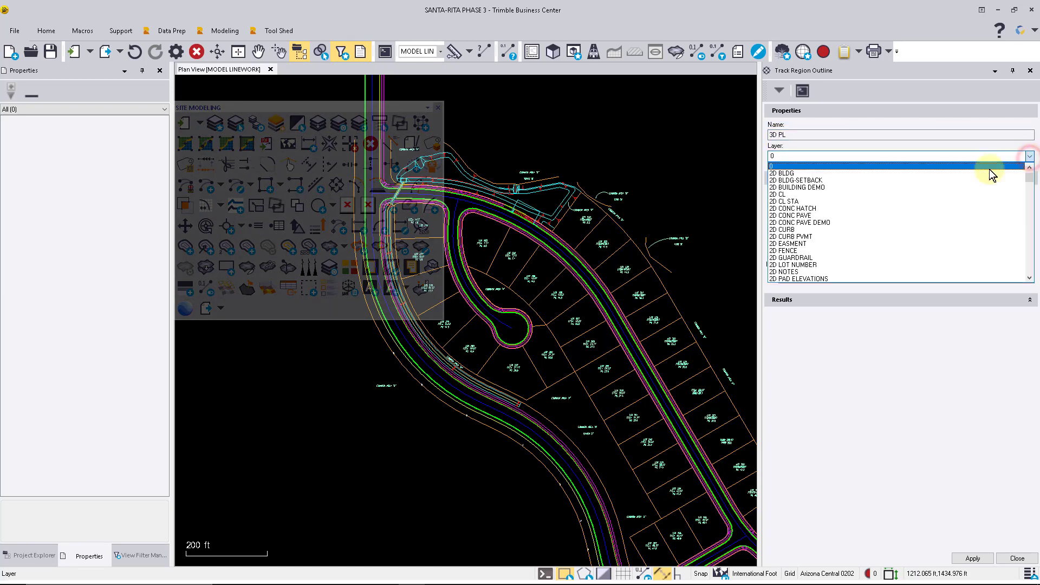
{"action": "scroll", "coordinate": [916, 184], "scroll_direction": "down", "scroll_amount": 10}
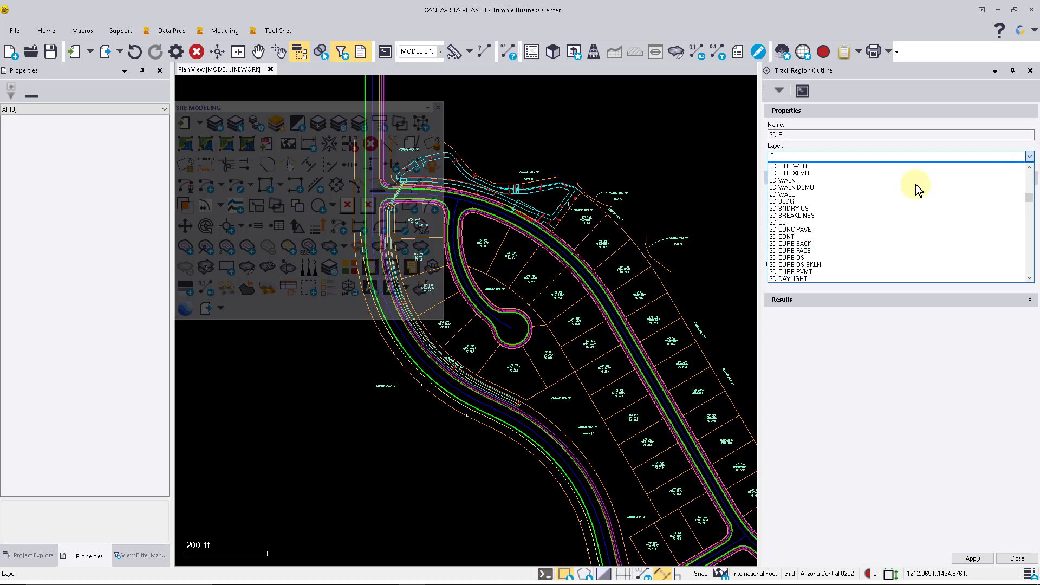
{"action": "scroll", "coordinate": [916, 184], "scroll_direction": "down", "scroll_amount": 5}
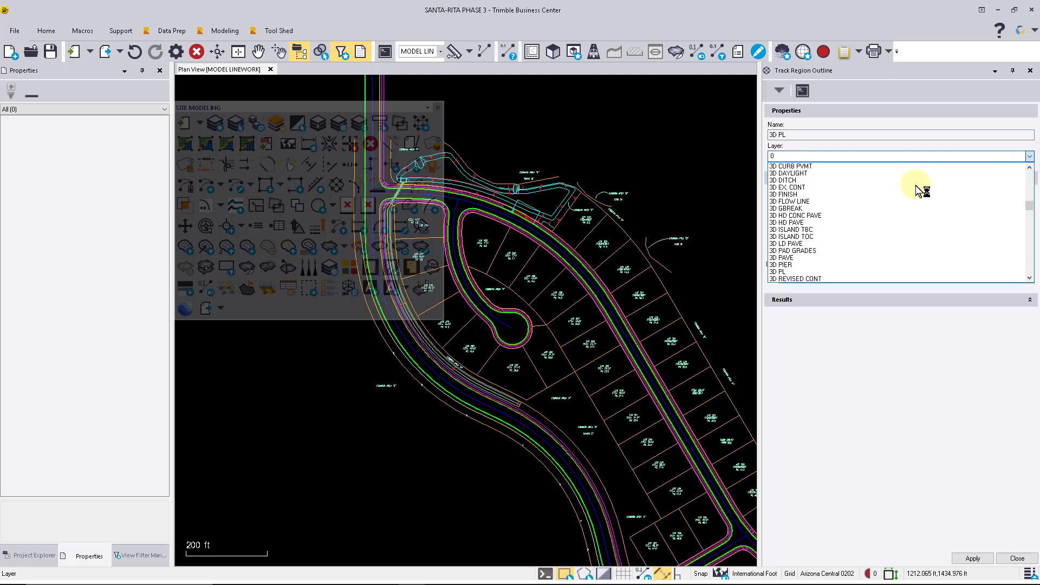
{"action": "left_click", "coordinate": [790, 265]}
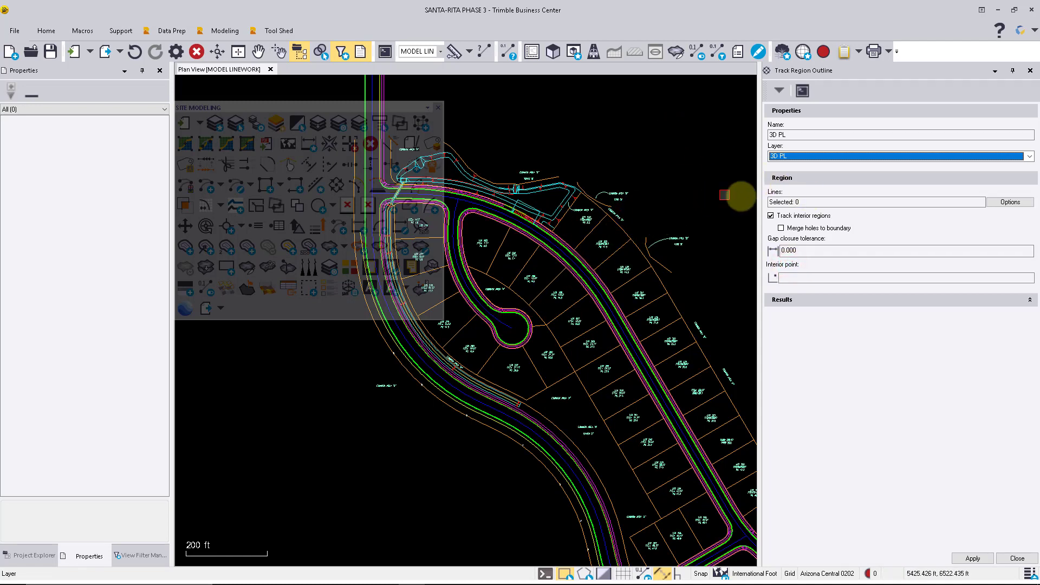
- Select all lines on the 2D PL layer as the source lines for the region outlines
{"action": "left_click", "coordinate": [817, 202]}
{"action": "left_click", "coordinate": [818, 202]}
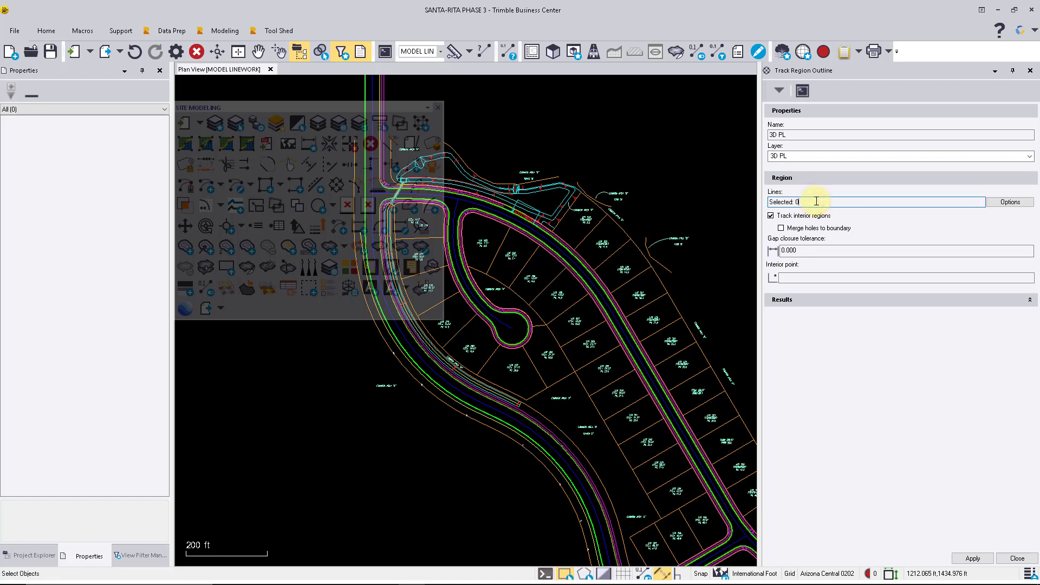
{"action": "left_click", "coordinate": [1007, 200]}
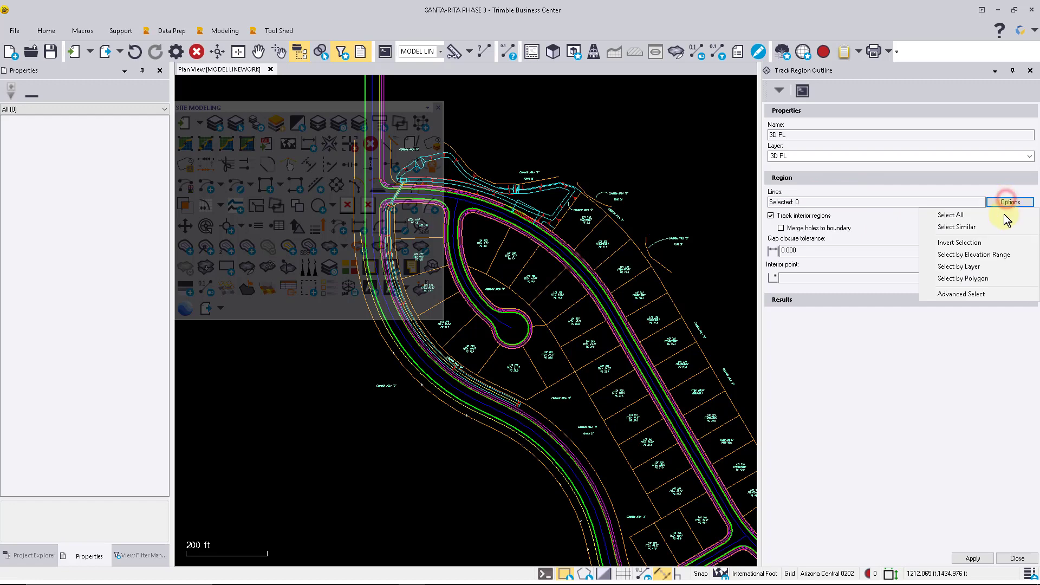
{"action": "left_click", "coordinate": [985, 268]}
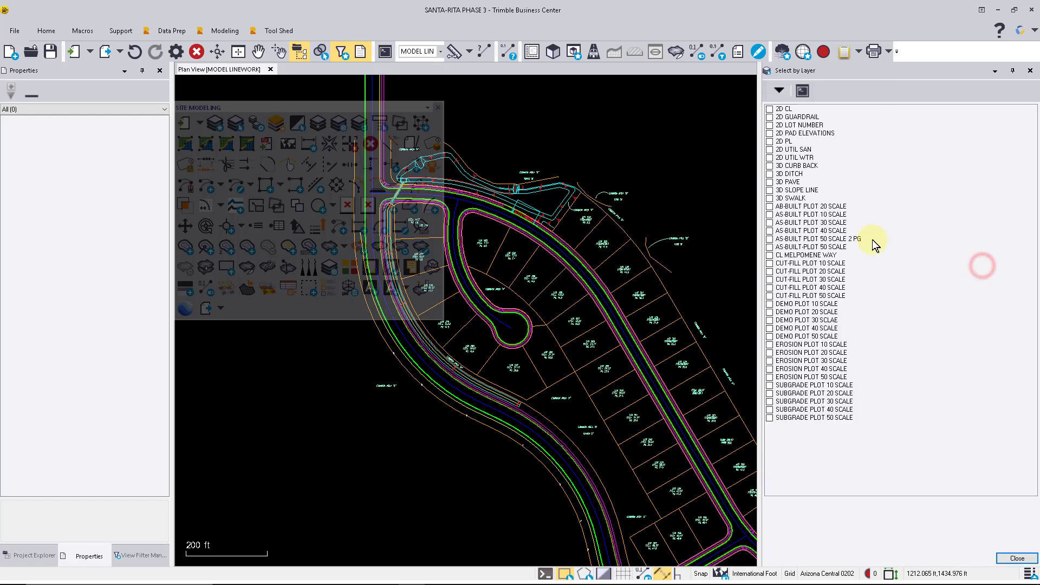
{"action": "left_click", "coordinate": [770, 142]}
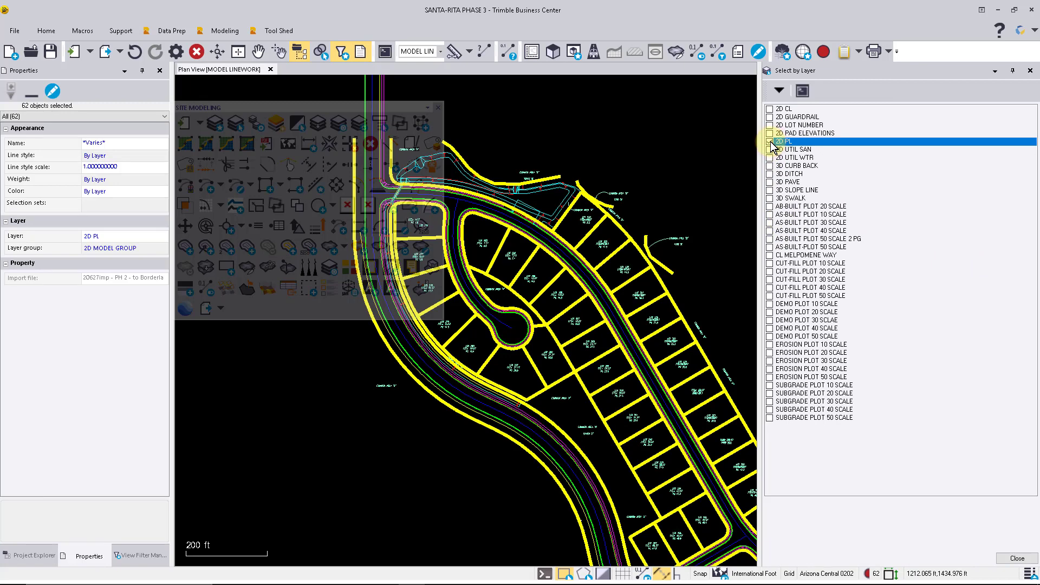
{"action": "left_click", "coordinate": [770, 142]}
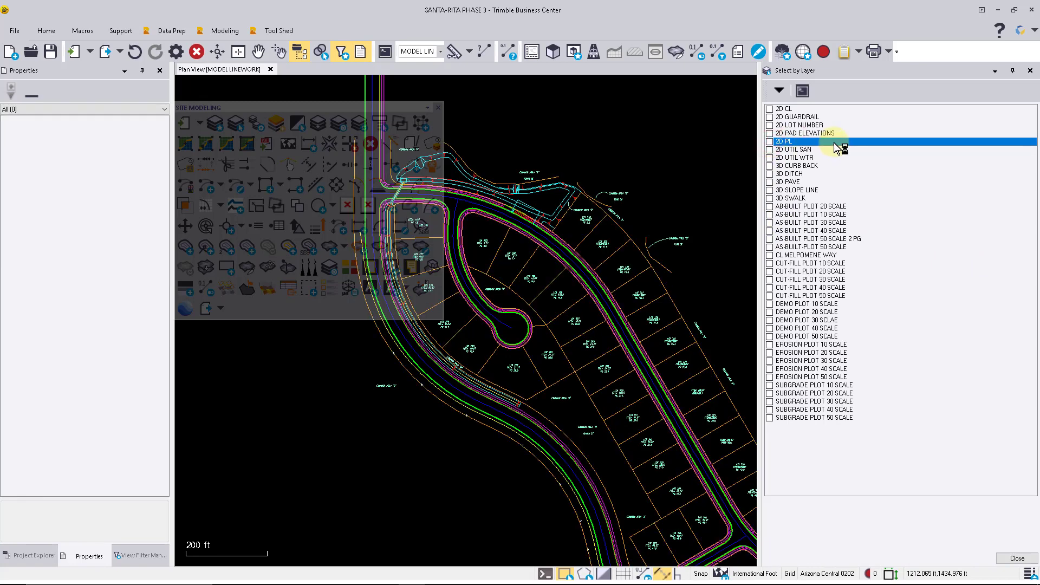
{"action": "left_click", "coordinate": [553, 279]}
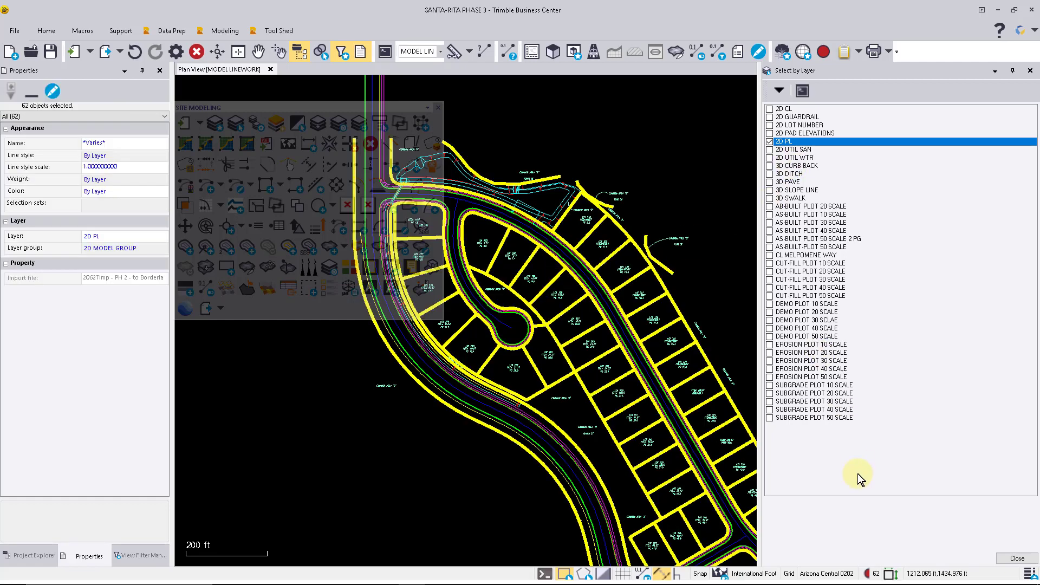
{"action": "left_click", "coordinate": [1017, 559]}
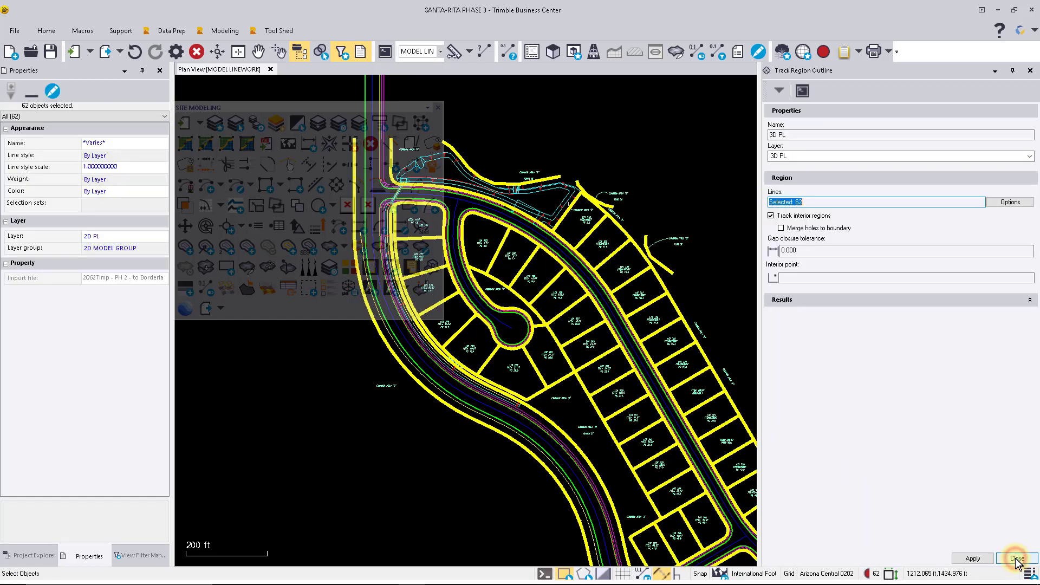
- Track region outlines from interior points picked inside the lots around the cul-de-sac
{"action": "scroll", "coordinate": [678, 187], "scroll_direction": "down", "scroll_amount": 4}
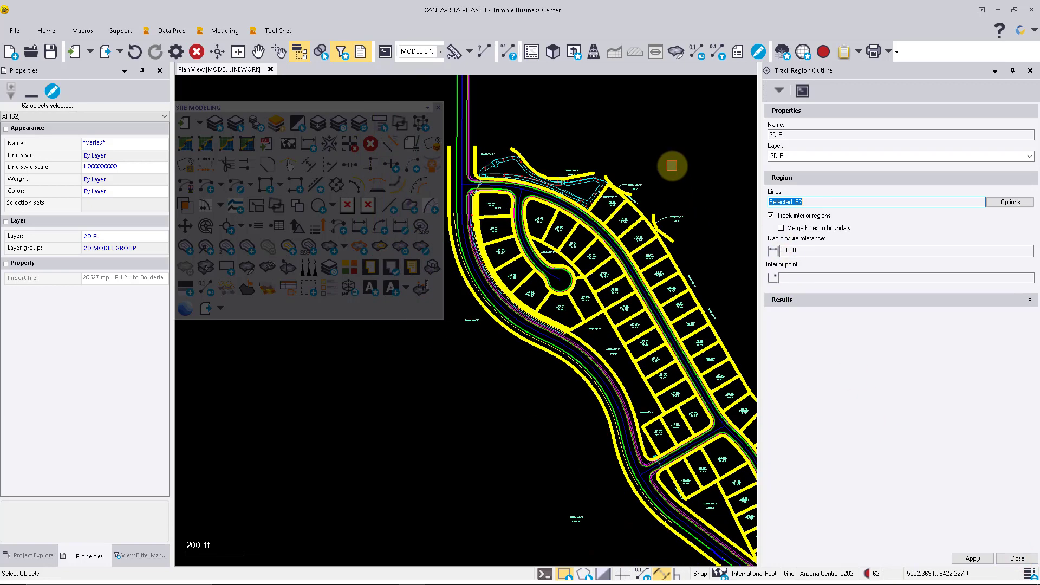
{"action": "middle_click_drag", "start_coordinate": [672, 165], "coordinate": [697, 160]}
{"action": "scroll", "coordinate": [604, 138], "scroll_direction": "up", "scroll_amount": 3}
{"action": "middle_click_drag", "start_coordinate": [603, 137], "coordinate": [613, 127]}
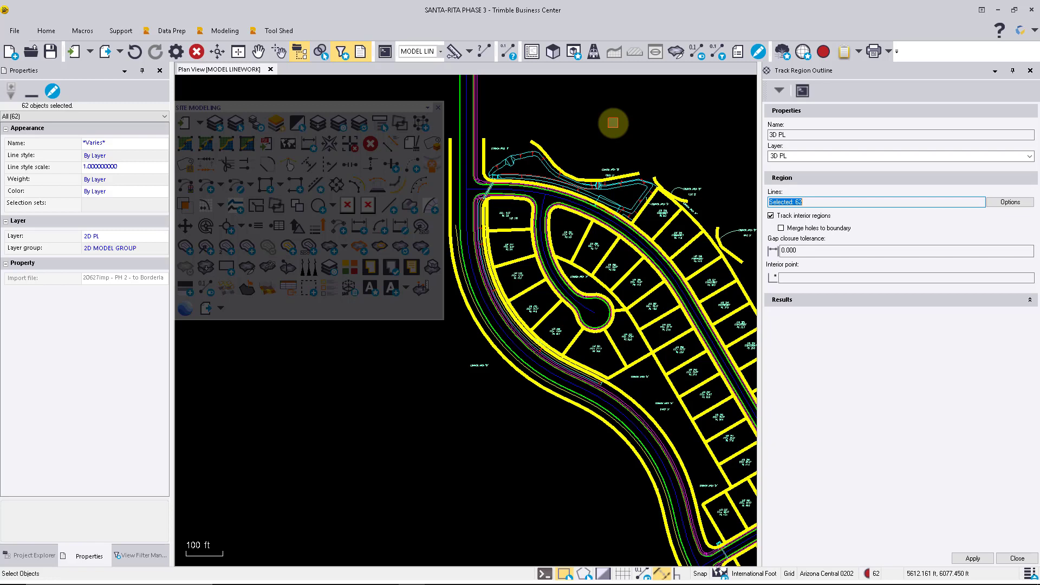
{"action": "left_click", "coordinate": [794, 279]}
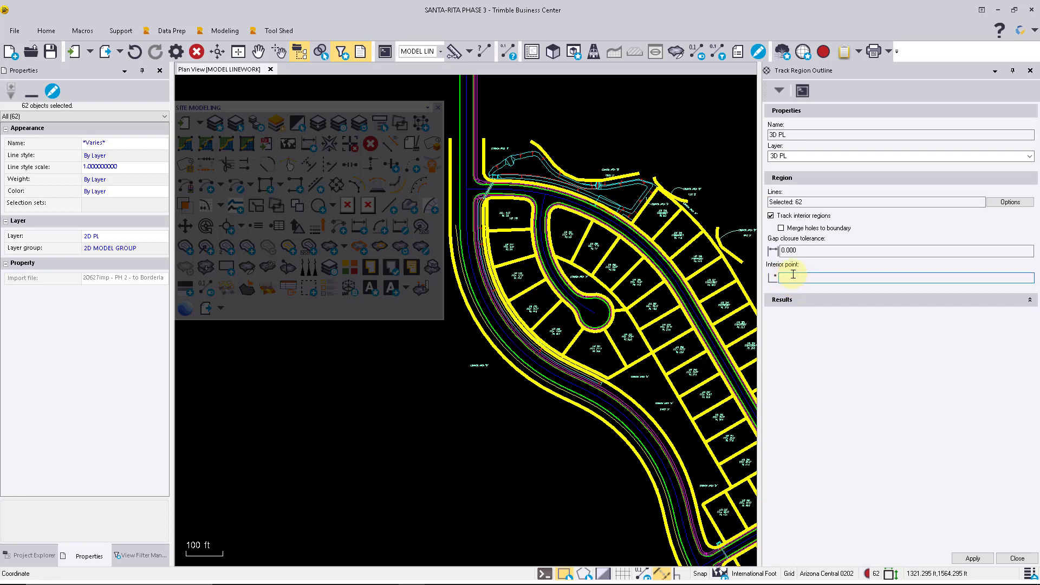
{"action": "scroll", "coordinate": [495, 198], "scroll_direction": "up", "scroll_amount": 2}
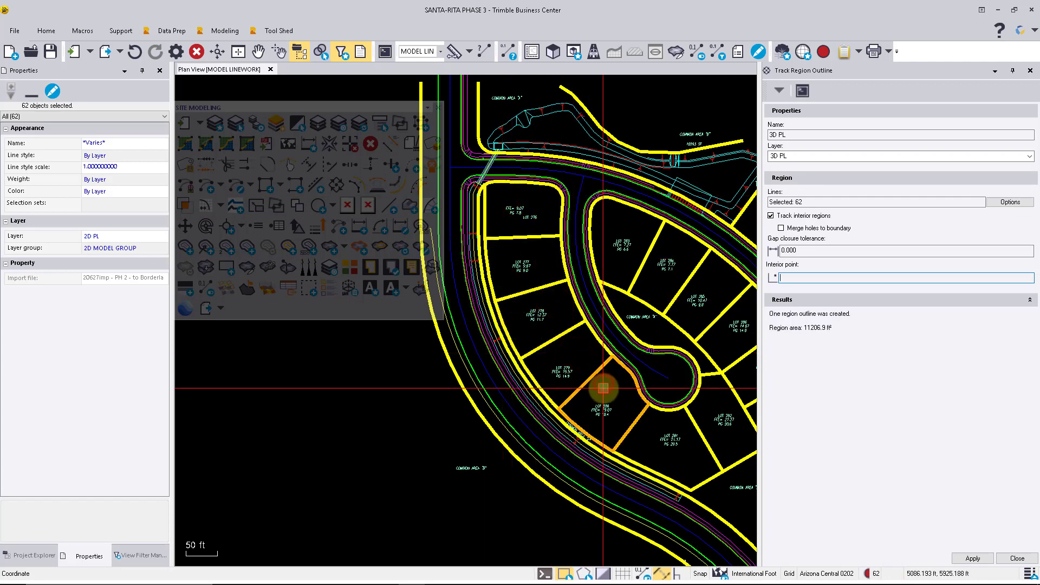
{"action": "middle_click_drag", "start_coordinate": [628, 406], "coordinate": [547, 317]}
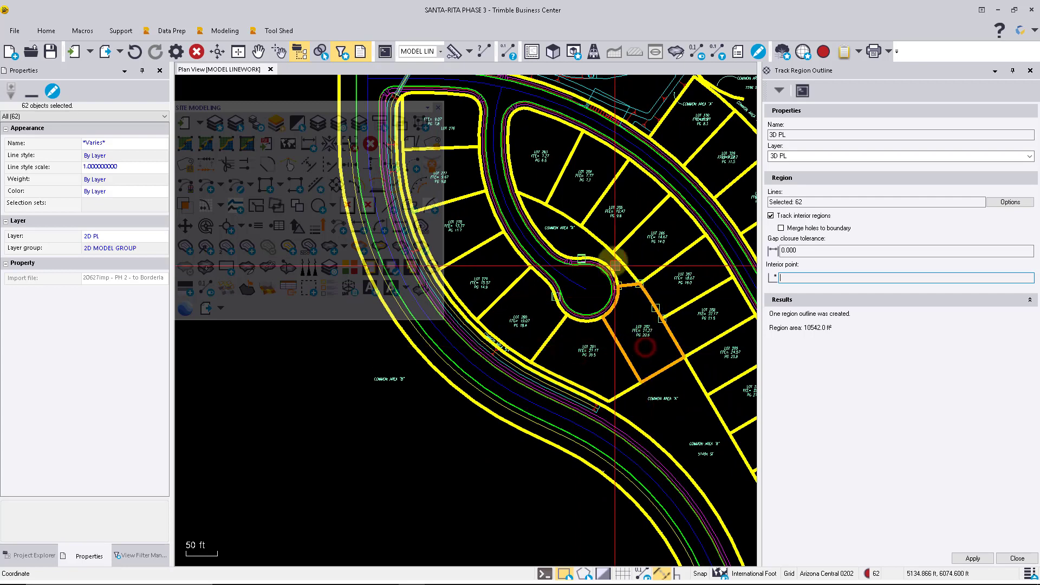
{"action": "left_click", "coordinate": [573, 234]}
{"action": "left_click", "coordinate": [573, 192]}
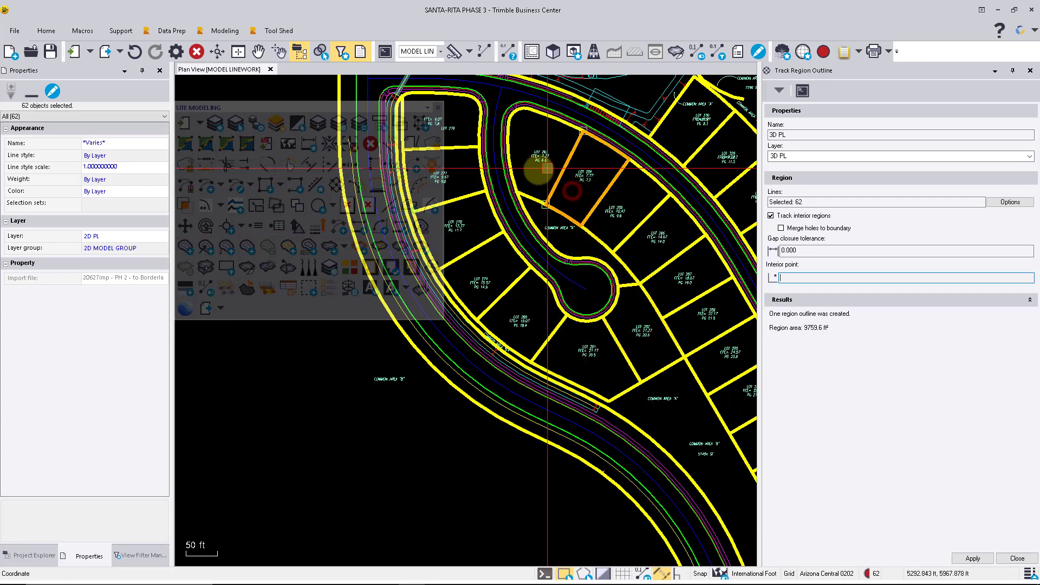
{"action": "left_click", "coordinate": [538, 172]}
{"action": "left_click", "coordinate": [677, 231]}
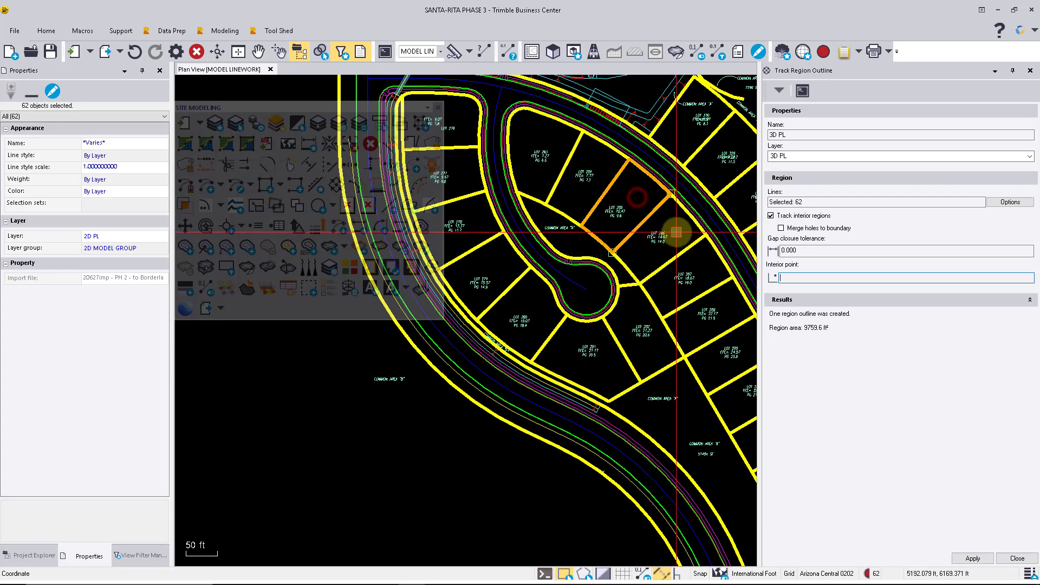
- Track outlines for the block's remaining lots down to the road intersection and for Common Area "A", finishing with the selection cleared
{"action": "scroll", "coordinate": [701, 262], "scroll_direction": "down", "scroll_amount": 3}
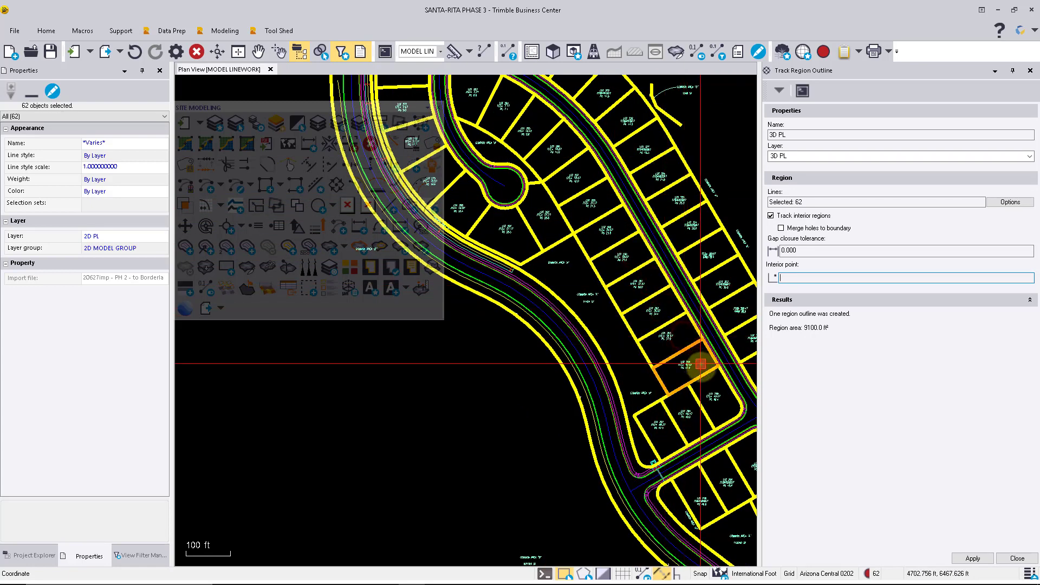
{"action": "left_click", "coordinate": [662, 440]}
{"action": "left_click", "coordinate": [603, 330]}
{"action": "scroll", "coordinate": [634, 312], "scroll_direction": "down", "scroll_amount": 3}
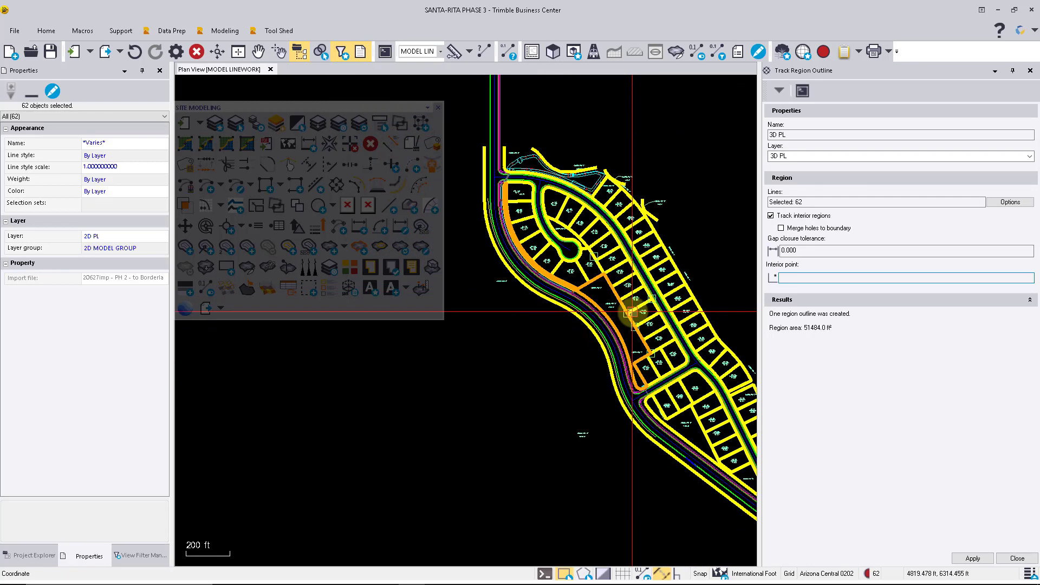
{"action": "left_click", "coordinate": [1016, 558]}
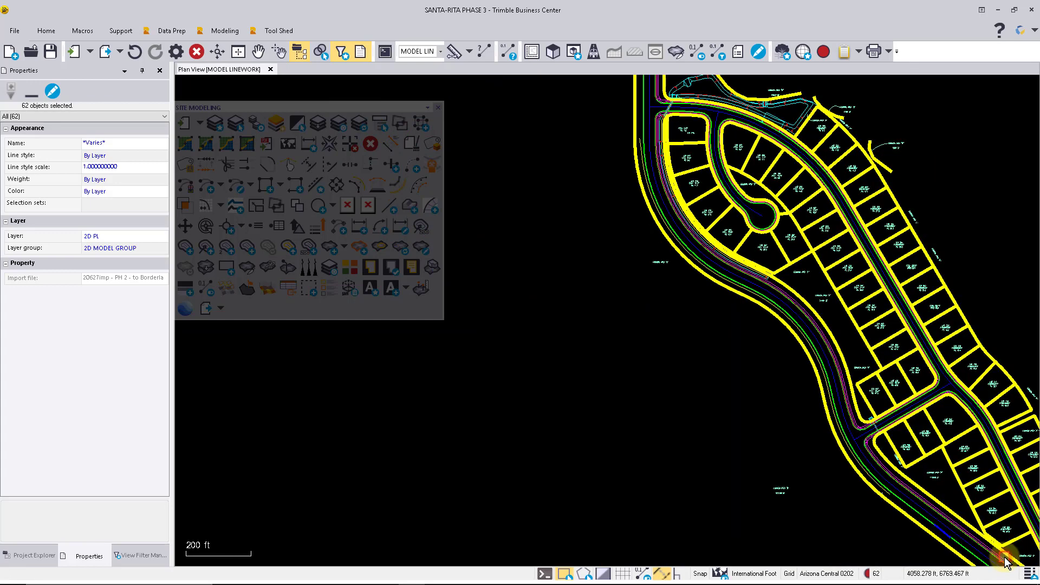
{"action": "left_click", "coordinate": [725, 442]}
{"action": "scroll", "coordinate": [580, 390], "scroll_direction": "up", "scroll_amount": 2}
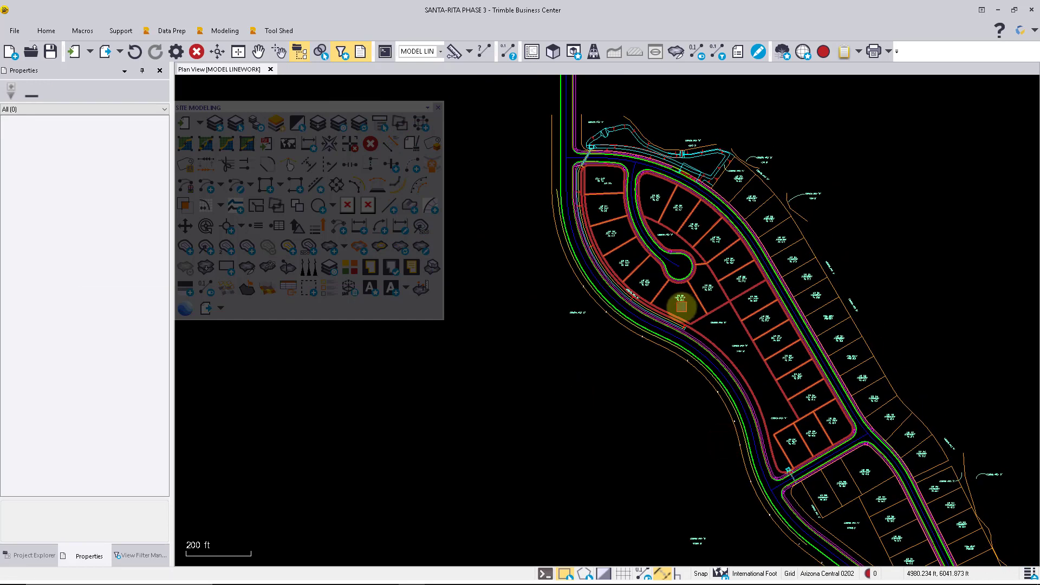
{"action": "scroll", "coordinate": [689, 294], "scroll_direction": "up", "scroll_amount": 2}
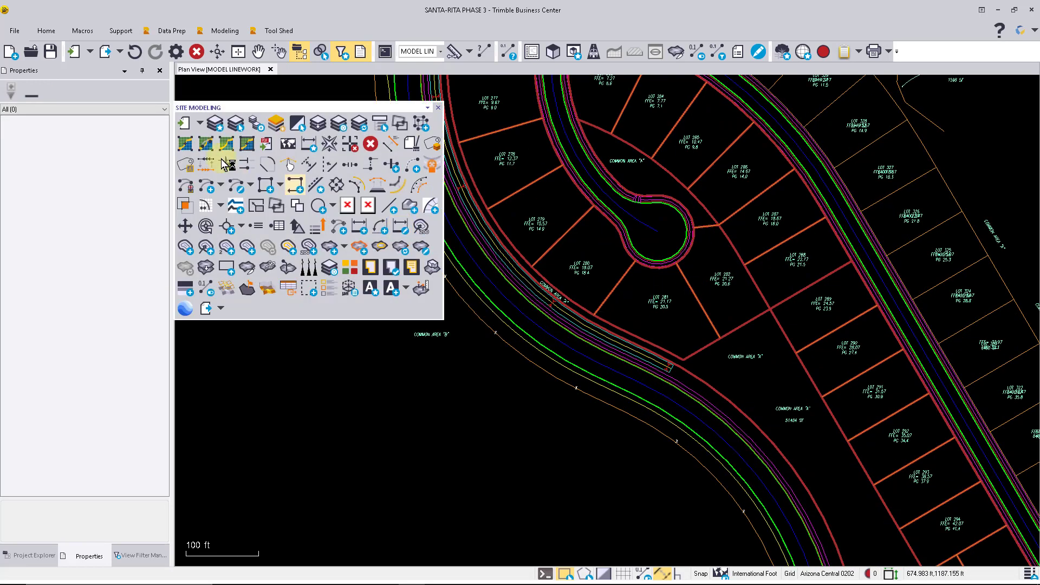
- Hide the 2D PL layer of the 2D MODEL GROUP in the MODEL LINEWORK view filter
{"action": "left_click", "coordinate": [140, 556]}
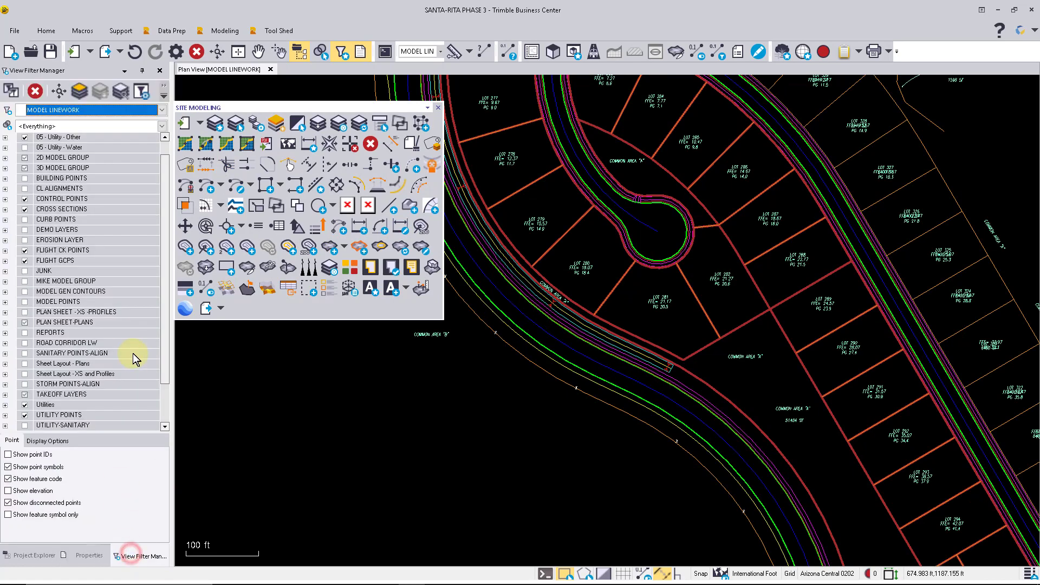
{"action": "left_click", "coordinate": [5, 158]}
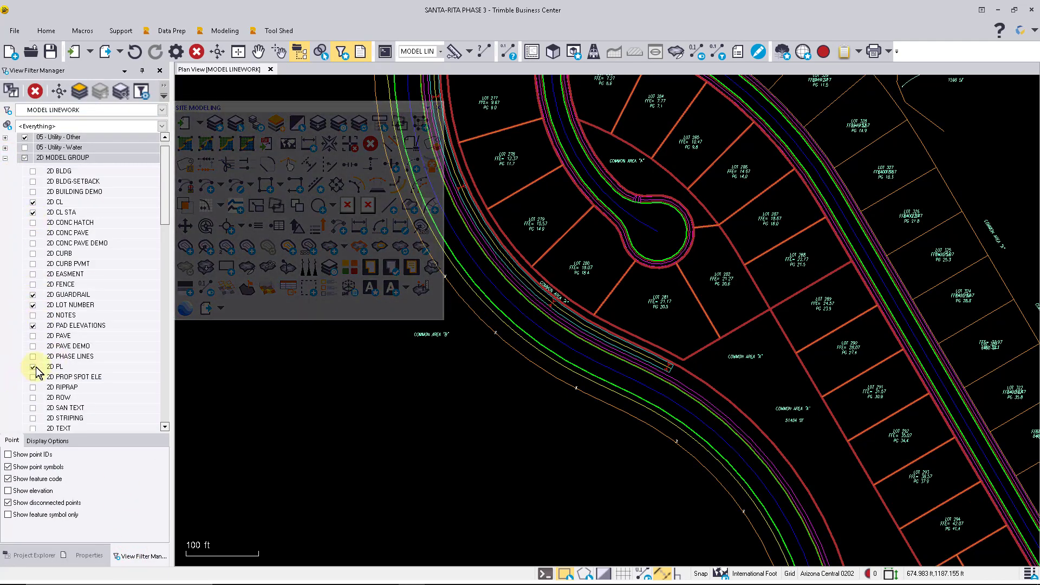
{"action": "left_click", "coordinate": [33, 367]}
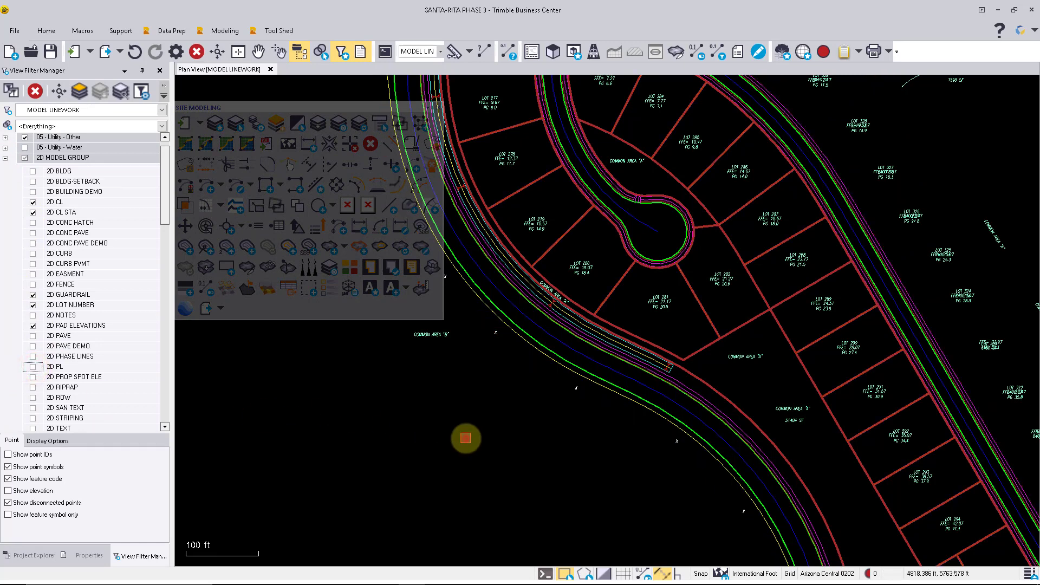
{"action": "scroll", "coordinate": [467, 436], "scroll_direction": "down", "scroll_amount": 3}
{"action": "middle_click_drag", "start_coordinate": [578, 322], "coordinate": [603, 274]}
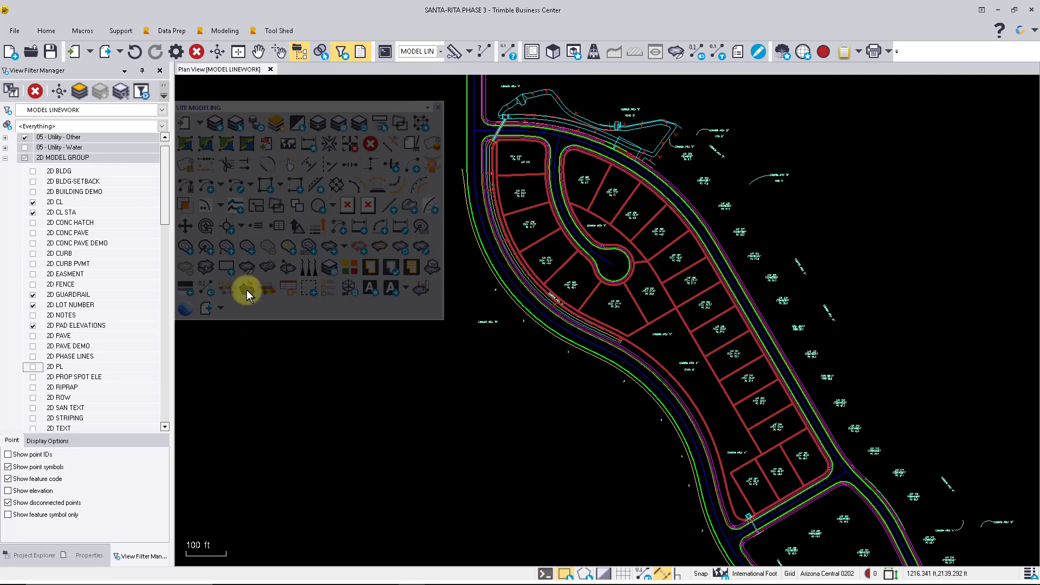
- Start the Elevate Pads command for selected lines and move the Site Modeling toolbar away from the lots
{"action": "left_click", "coordinate": [227, 268]}
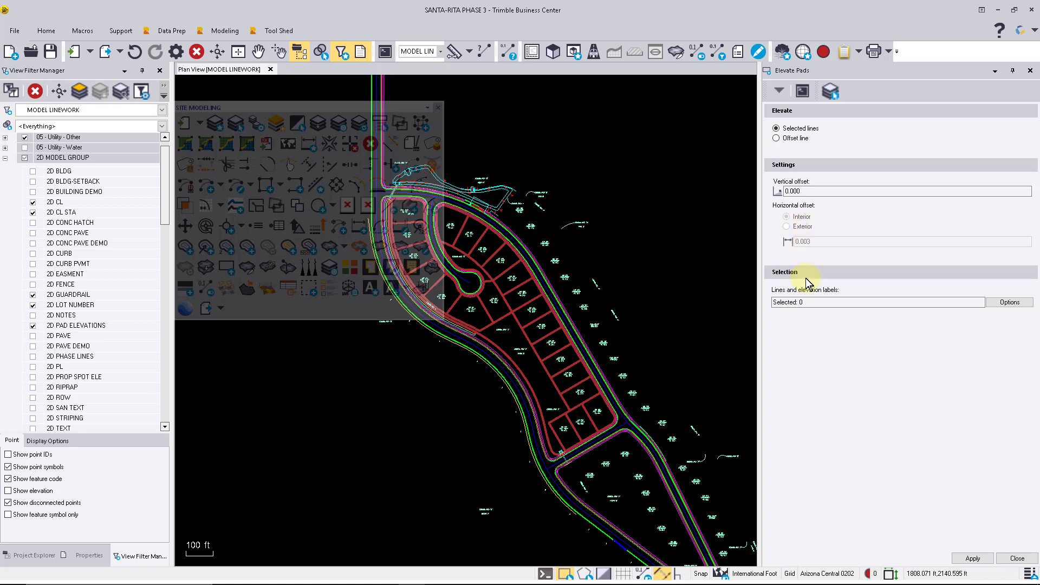
{"action": "left_click", "coordinate": [808, 305]}
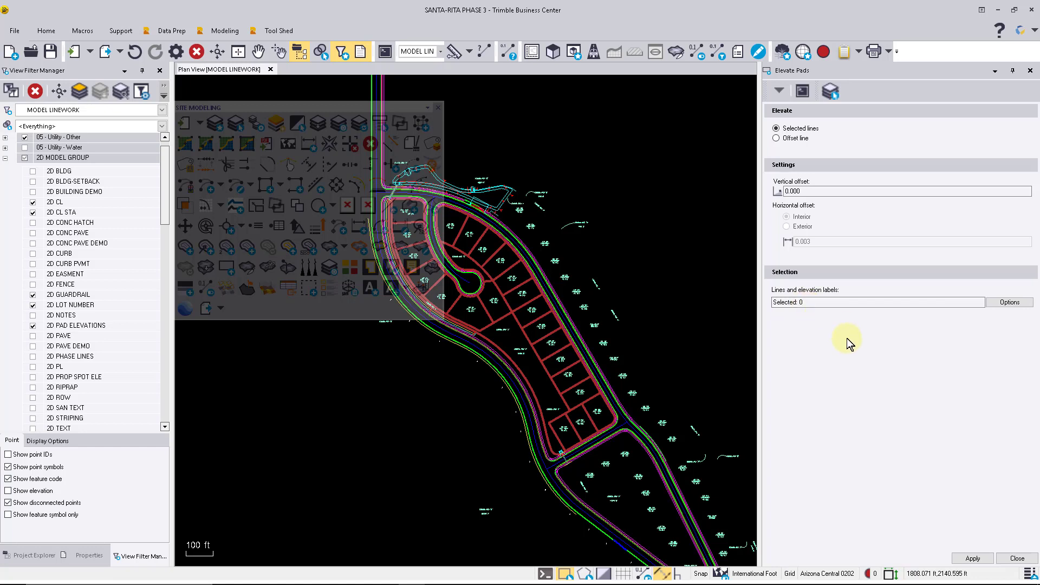
{"action": "left_click", "coordinate": [1006, 307]}
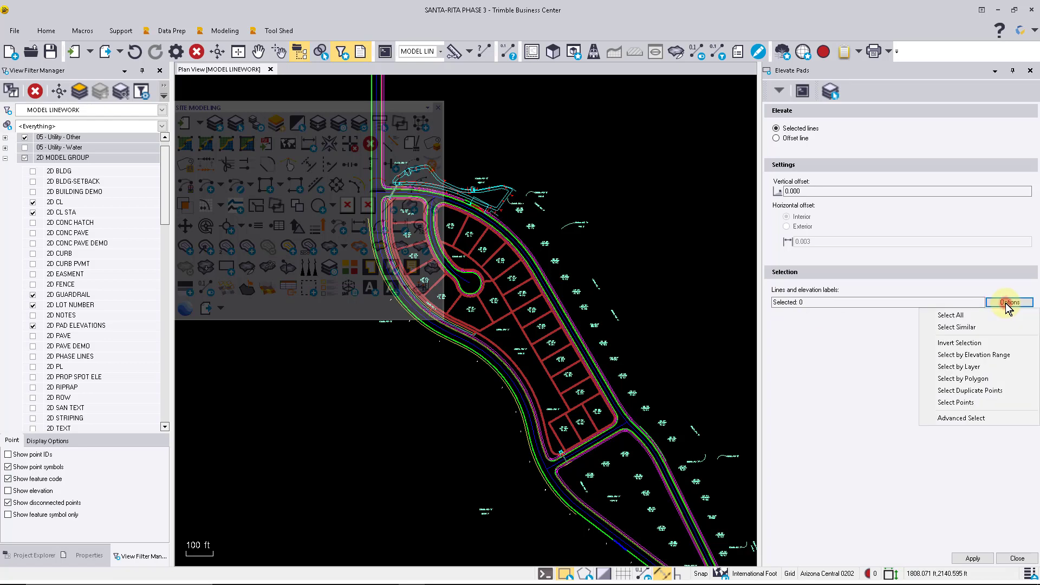
{"action": "left_click", "coordinate": [867, 390]}
{"action": "scroll", "coordinate": [562, 241], "scroll_direction": "down", "scroll_amount": 2}
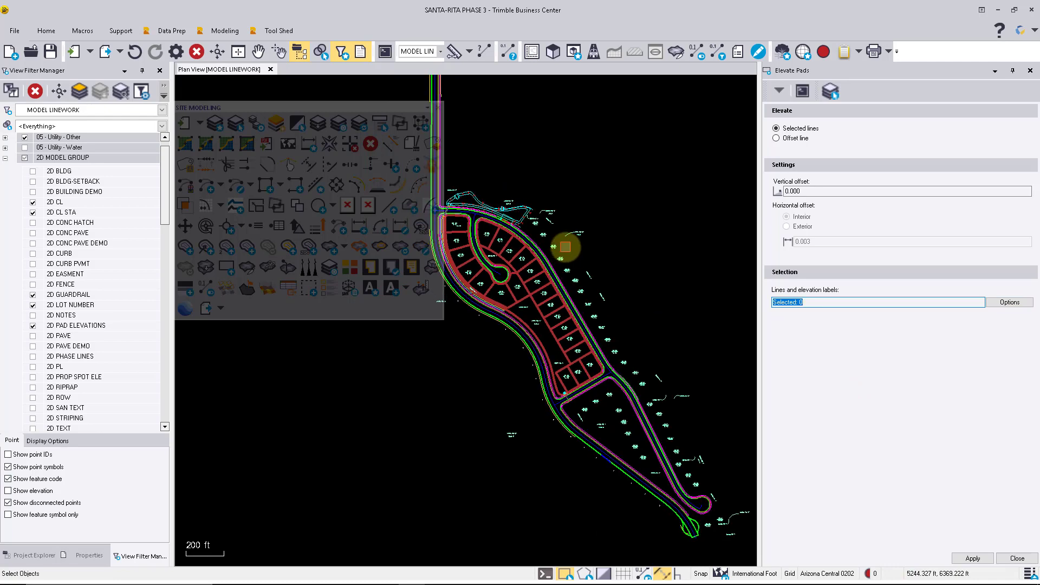
{"action": "left_click_drag", "start_coordinate": [355, 107], "coordinate": [305, 125]}
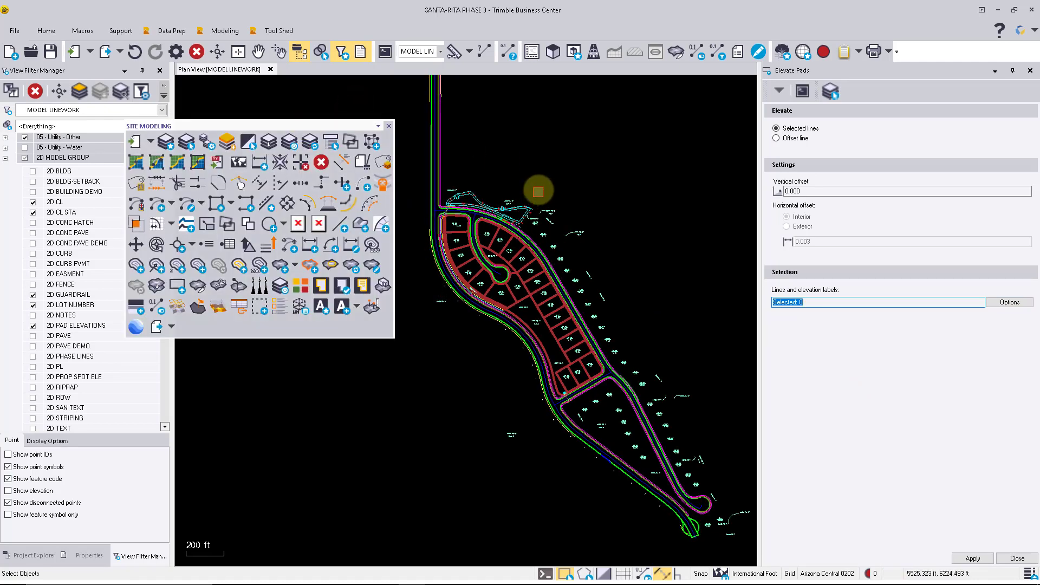
- Open a 3D view of the linework beside the plan view and tilt it over the lots around the cul-de-sac
{"action": "left_click", "coordinate": [553, 53]}
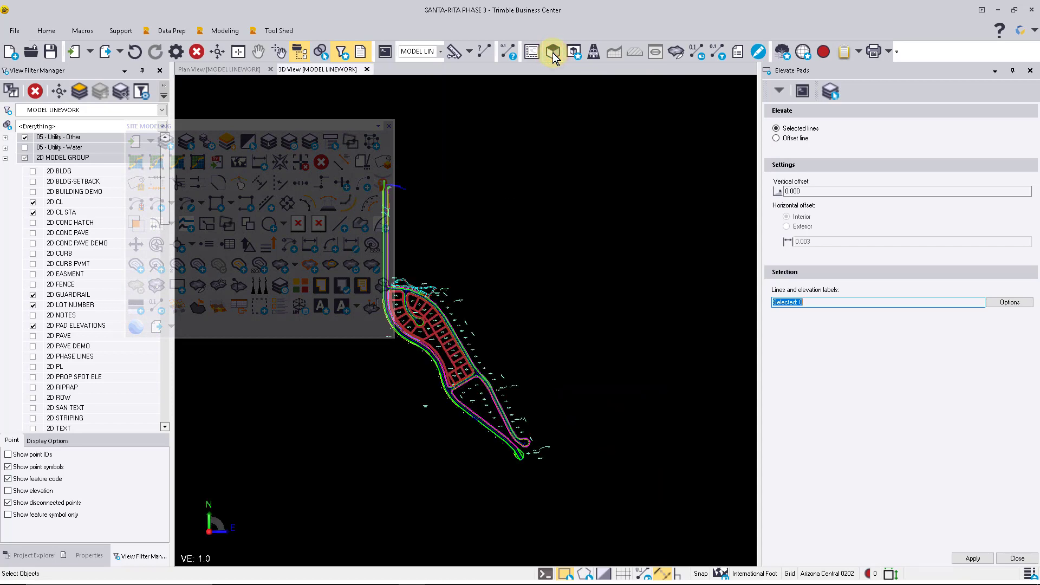
{"action": "right_click", "coordinate": [342, 73]}
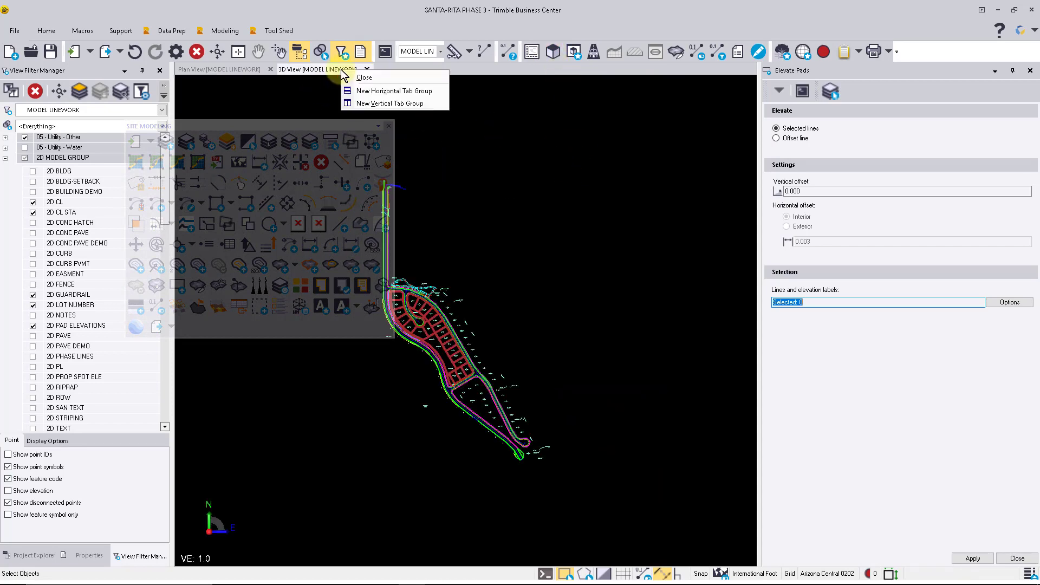
{"action": "left_click", "coordinate": [364, 103]}
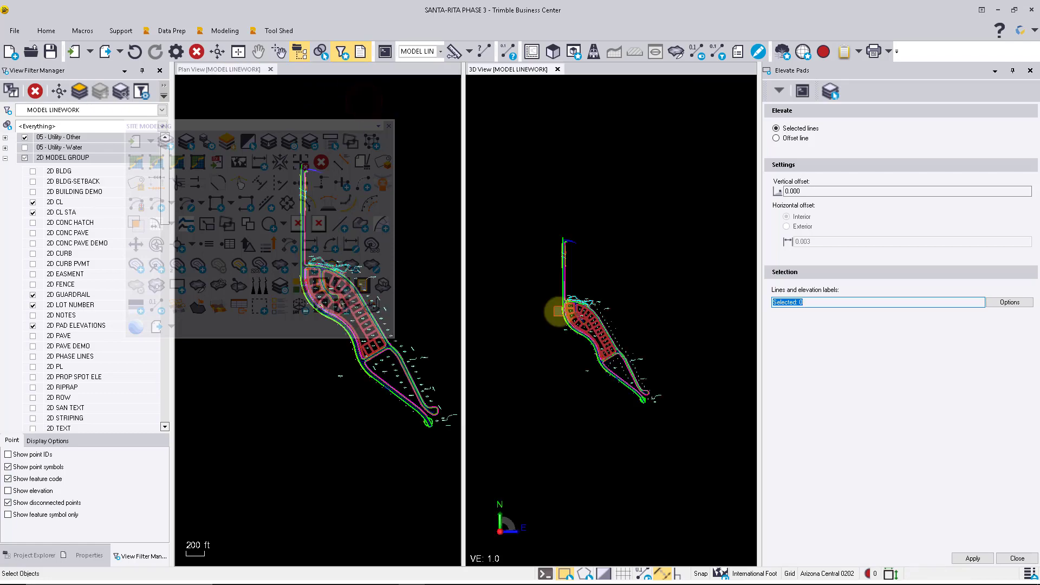
{"action": "scroll", "coordinate": [560, 312], "scroll_direction": "up", "scroll_amount": 5}
{"action": "middle_click_drag", "start_coordinate": [561, 311], "coordinate": [691, 270]}
{"action": "scroll", "coordinate": [571, 247], "scroll_direction": "up", "scroll_amount": 3}
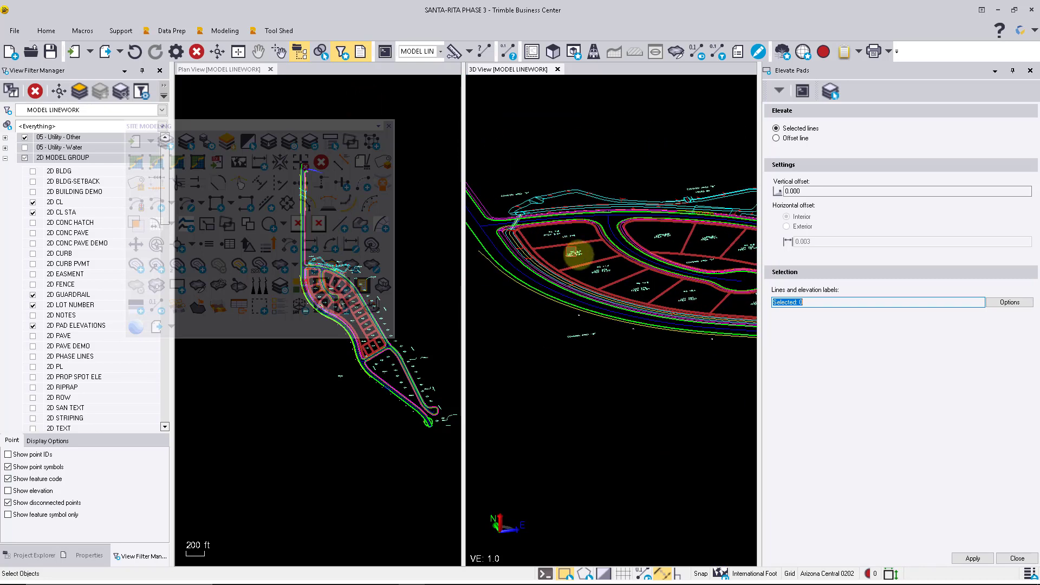
{"action": "scroll", "coordinate": [407, 406], "scroll_direction": "down", "scroll_amount": 3}
{"action": "scroll", "coordinate": [408, 406], "scroll_direction": "up", "scroll_amount": 4}
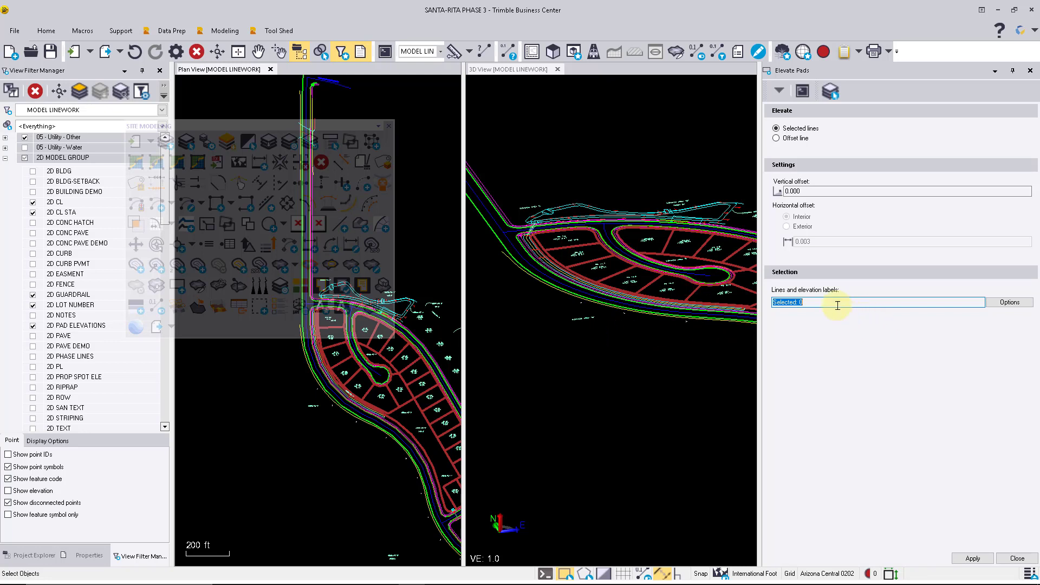
- Select everything on the 3D PL and 2D PAD ELEVATIONS layers as the lines and elevation labels for Elevate Pads
{"action": "left_click", "coordinate": [1008, 302]}
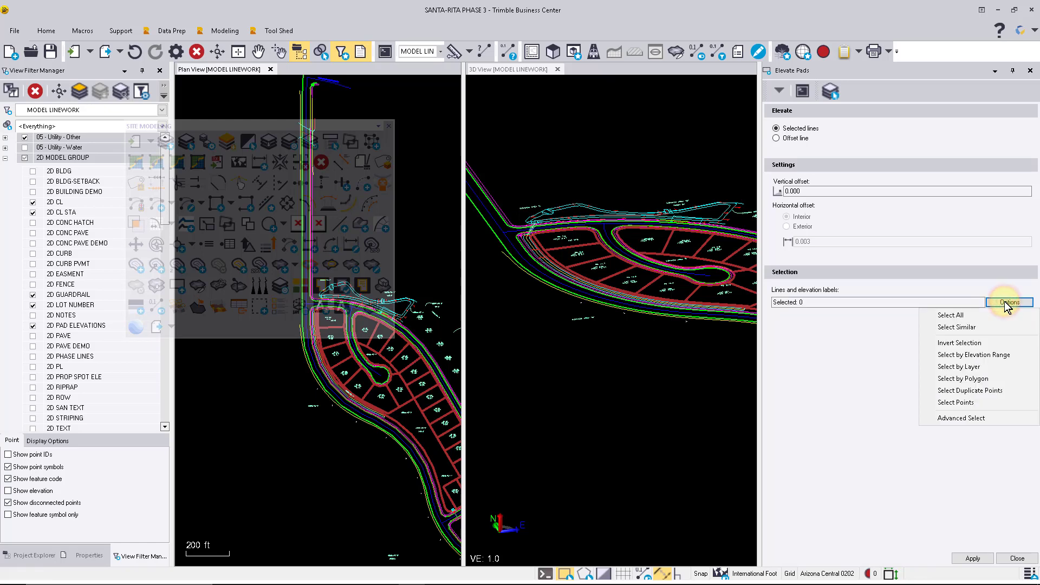
{"action": "left_click", "coordinate": [979, 367]}
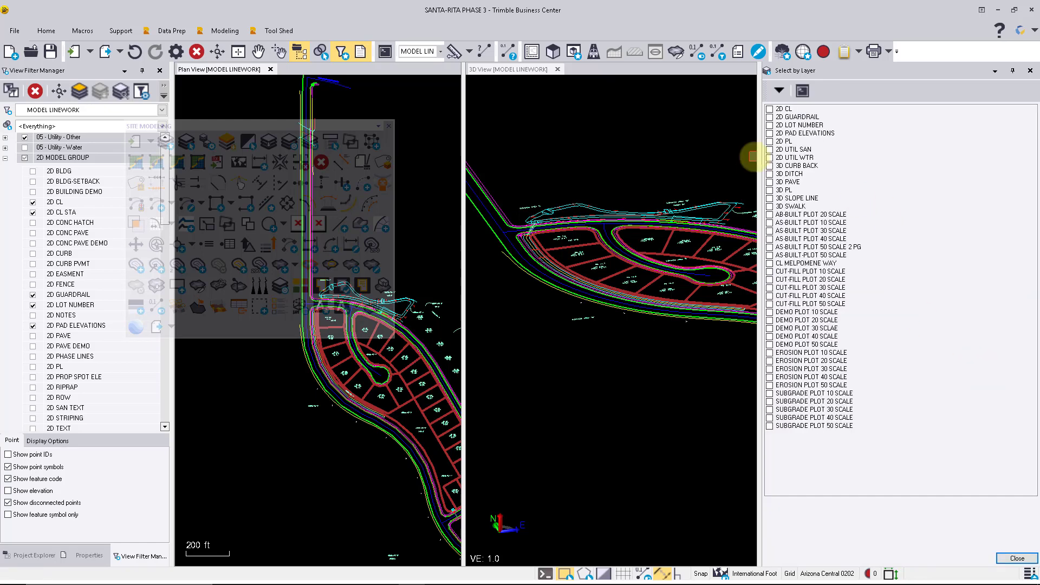
{"action": "left_click", "coordinate": [770, 191]}
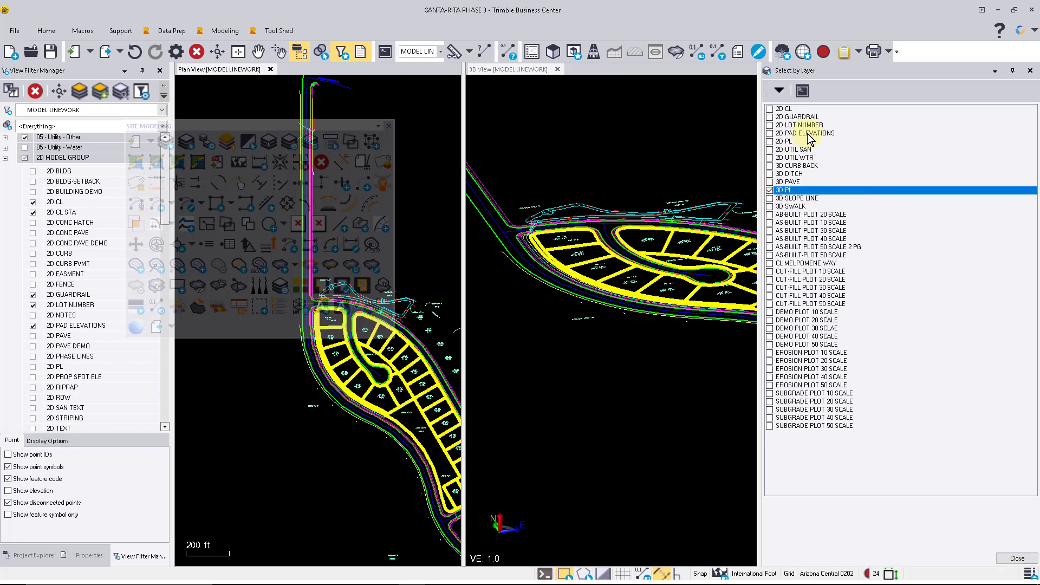
{"action": "left_click", "coordinate": [770, 134]}
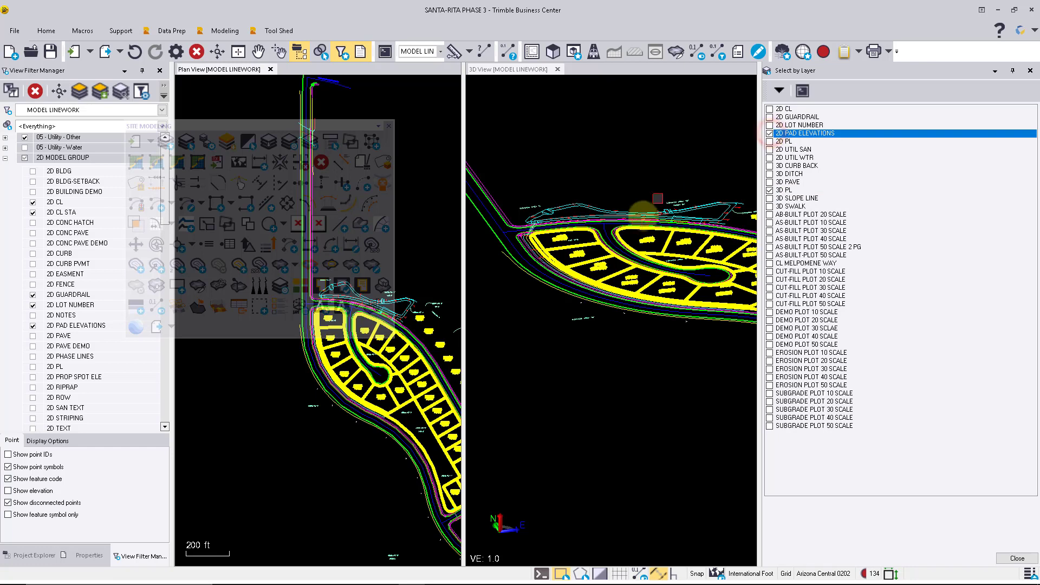
{"action": "left_click", "coordinate": [1017, 558]}
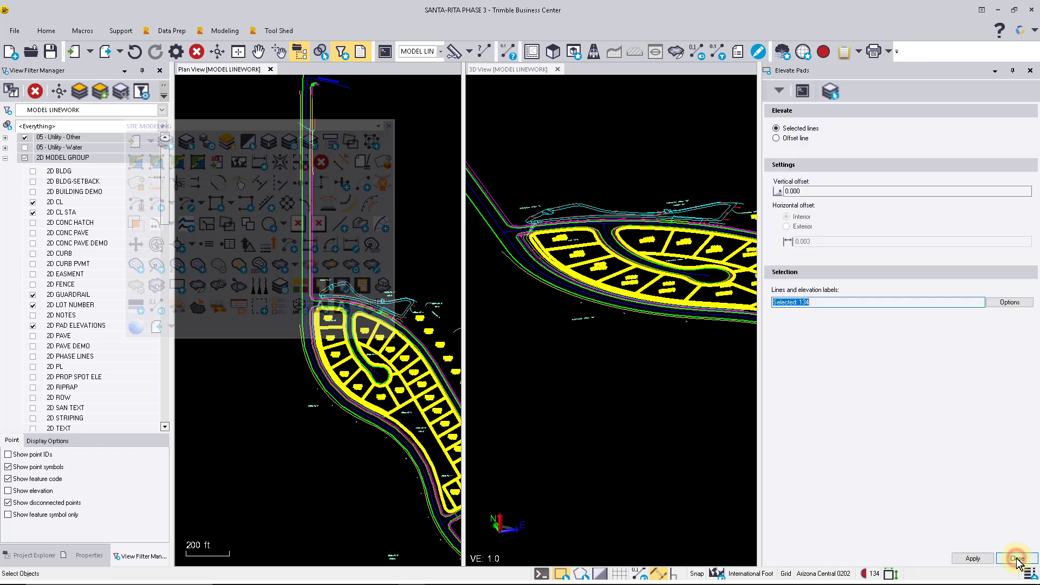
- Elevate the selected pads from the labels with the PG[number] prefix, close the command and clear the selection
{"action": "left_click", "coordinate": [970, 558]}
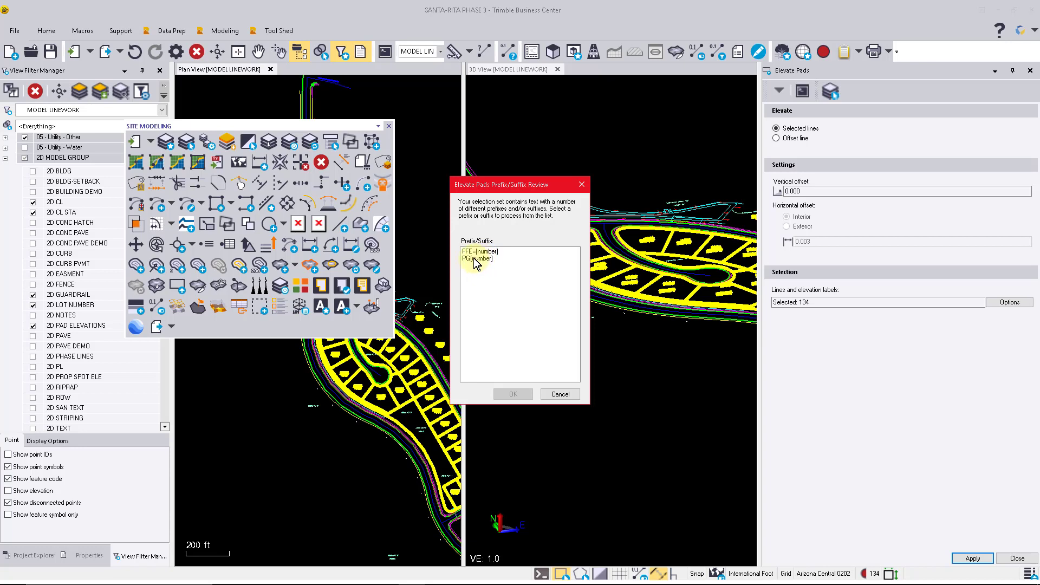
{"action": "left_click", "coordinate": [475, 260]}
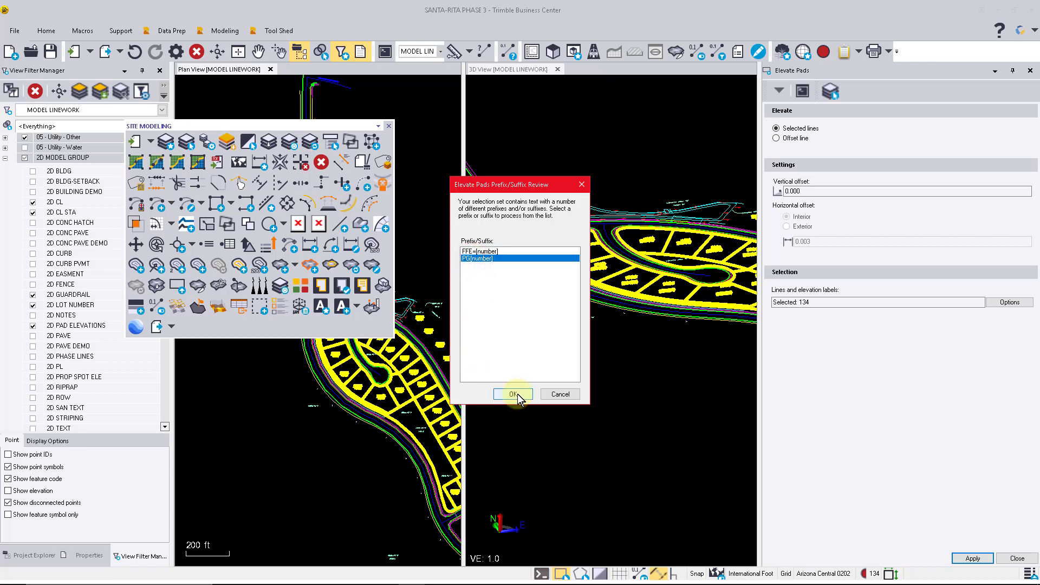
{"action": "left_click", "coordinate": [513, 394]}
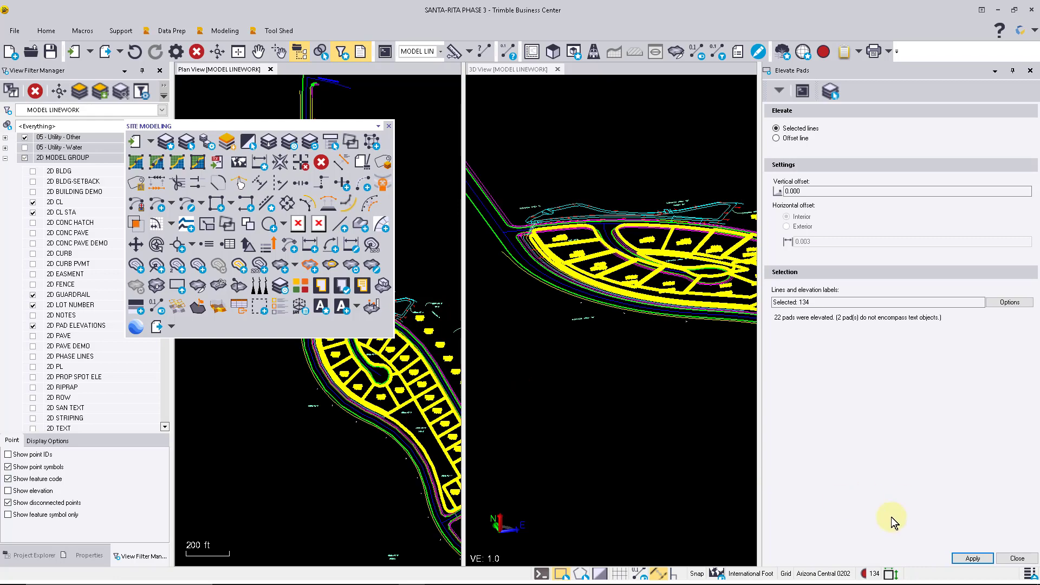
{"action": "left_click", "coordinate": [1017, 558]}
{"action": "left_click", "coordinate": [794, 452]}
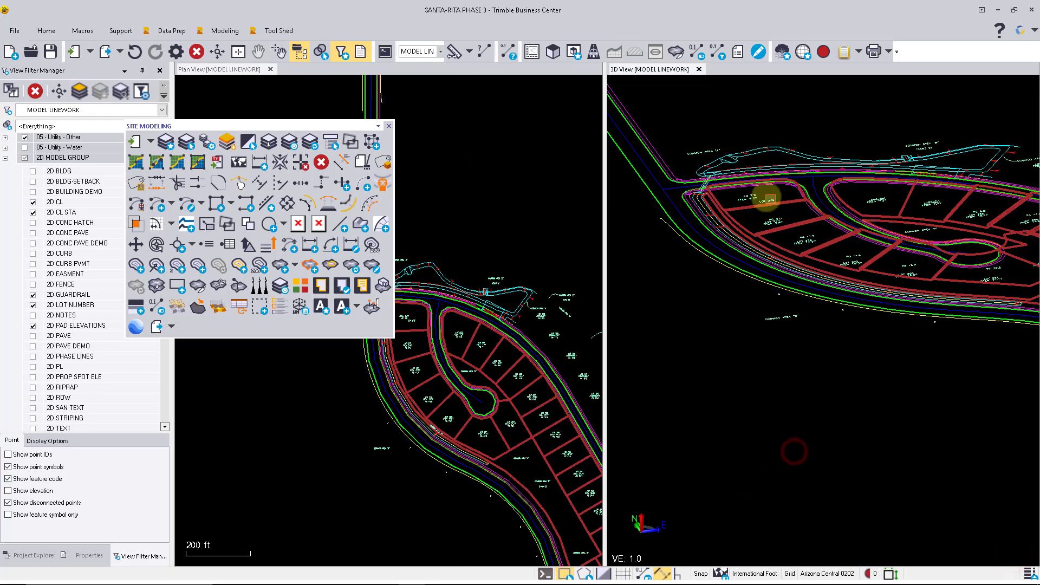
- Examine the elevated lot outlines in 3D, comparing Lots 276 and 277 with their pad grade labels in plan
{"action": "scroll", "coordinate": [767, 199], "scroll_direction": "up", "scroll_amount": 5}
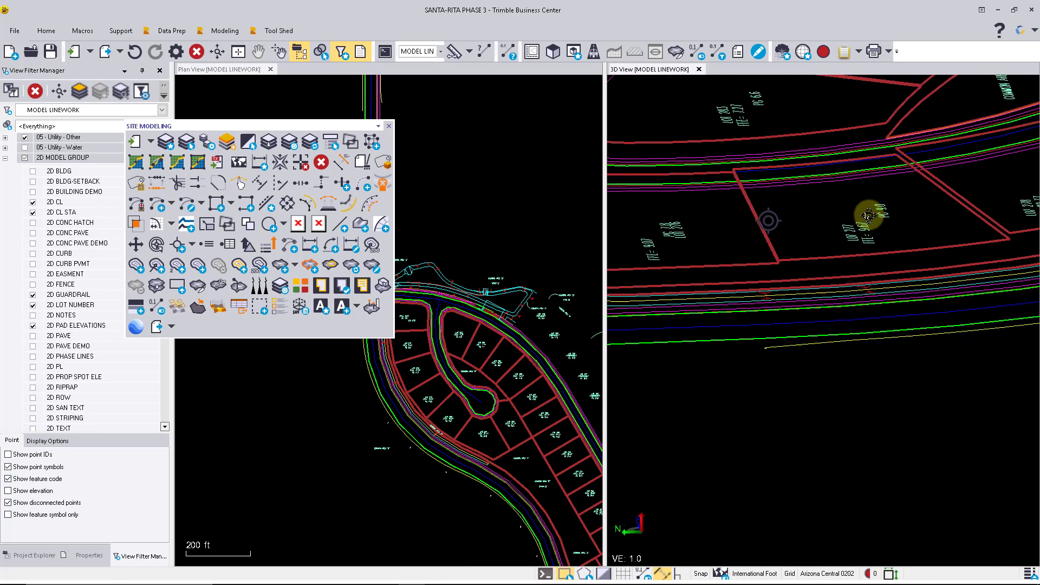
{"action": "scroll", "coordinate": [896, 208], "scroll_direction": "down", "scroll_amount": 6}
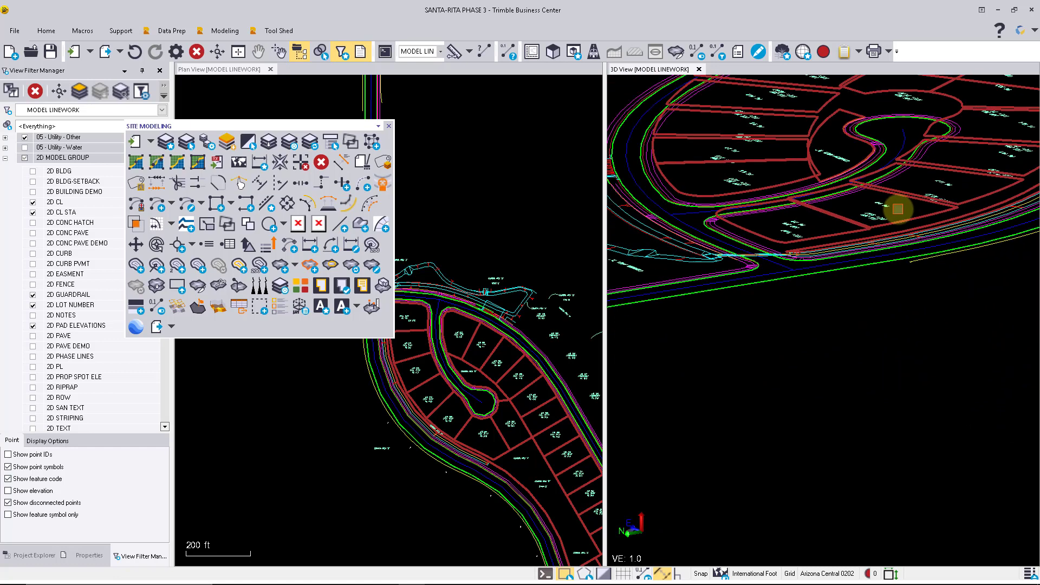
{"action": "scroll", "coordinate": [898, 209], "scroll_direction": "up", "scroll_amount": 8}
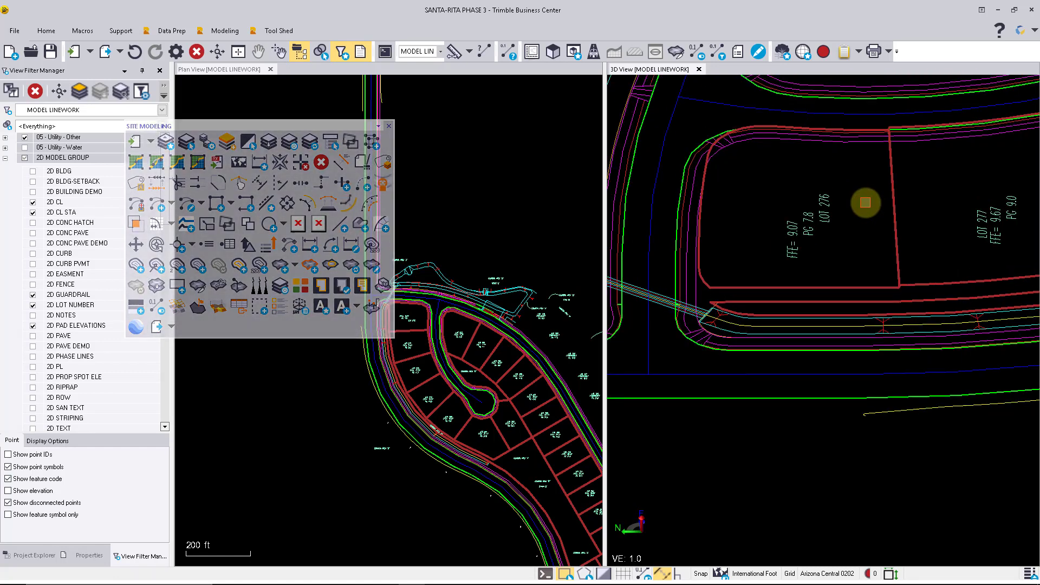
{"action": "scroll", "coordinate": [864, 205], "scroll_direction": "down", "scroll_amount": 2}
{"action": "right_click_drag", "start_coordinate": [862, 207], "coordinate": [817, 183]}
{"action": "middle_click_drag", "start_coordinate": [564, 345], "coordinate": [573, 328]}
{"action": "middle_click_drag", "start_coordinate": [474, 358], "coordinate": [539, 358]}
{"action": "scroll", "coordinate": [490, 304], "scroll_direction": "up", "scroll_amount": 5}
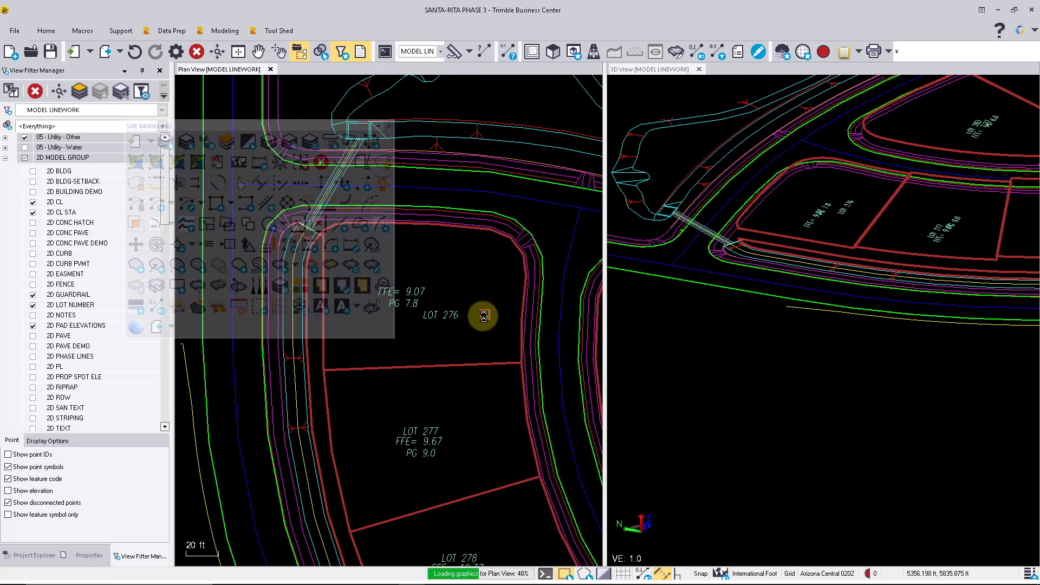
{"action": "scroll", "coordinate": [485, 311], "scroll_direction": "up", "scroll_amount": 1}
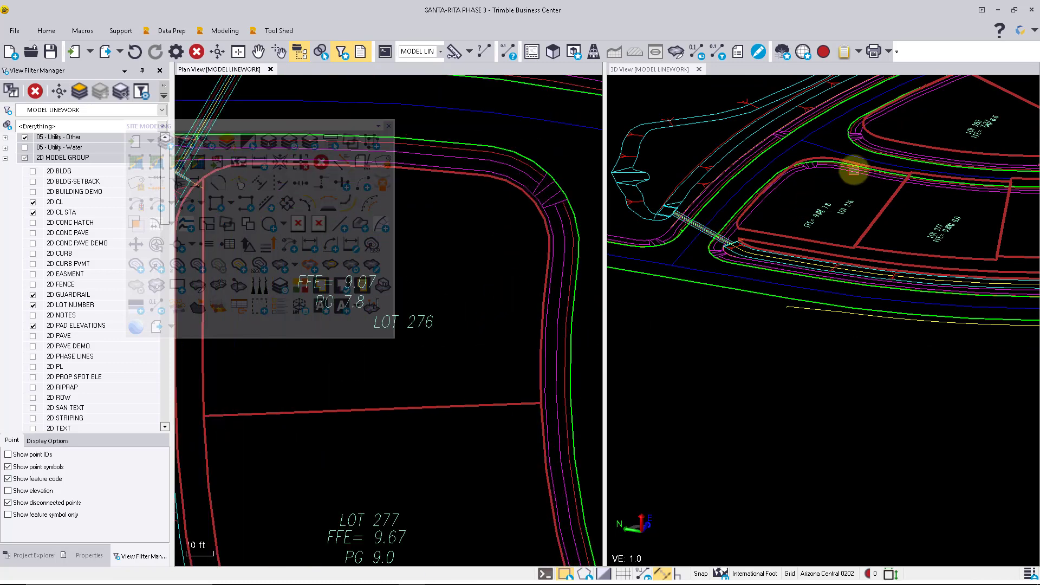
{"action": "scroll", "coordinate": [853, 167], "scroll_direction": "up", "scroll_amount": 2}
{"action": "right_click_drag", "start_coordinate": [791, 170], "coordinate": [762, 169]}
{"action": "scroll", "coordinate": [796, 141], "scroll_direction": "up", "scroll_amount": 2}
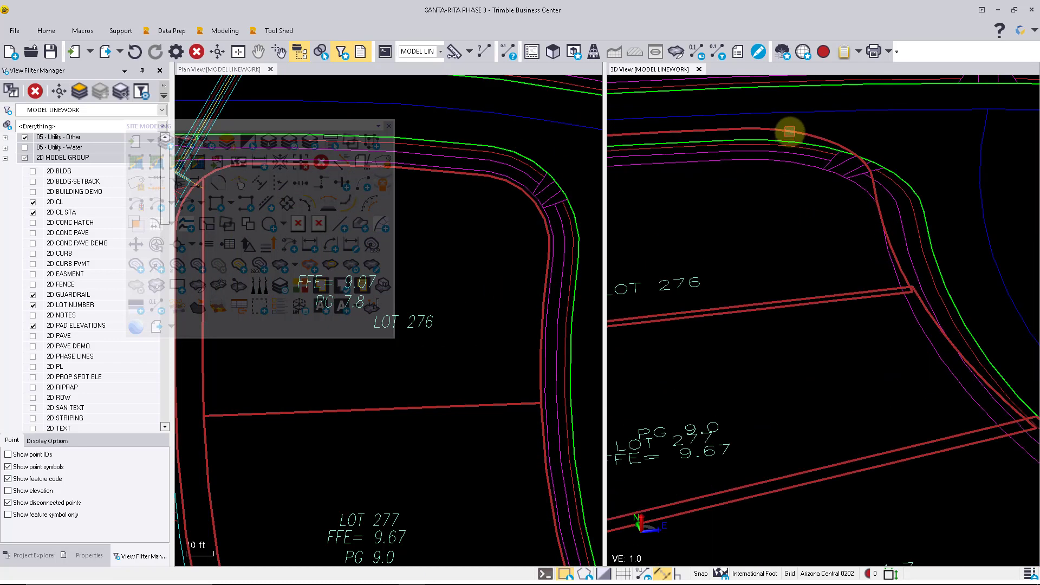
- Check the Lot 276 outline's elevation in its properties, deselect it and return to the view filter settings
{"action": "left_click", "coordinate": [790, 131]}
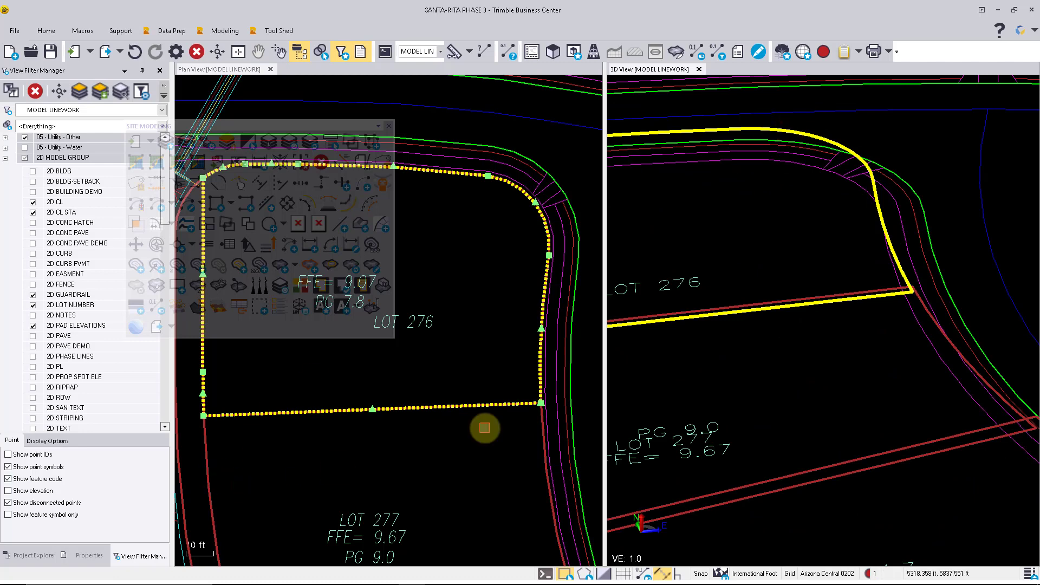
{"action": "right_click", "coordinate": [778, 134]}
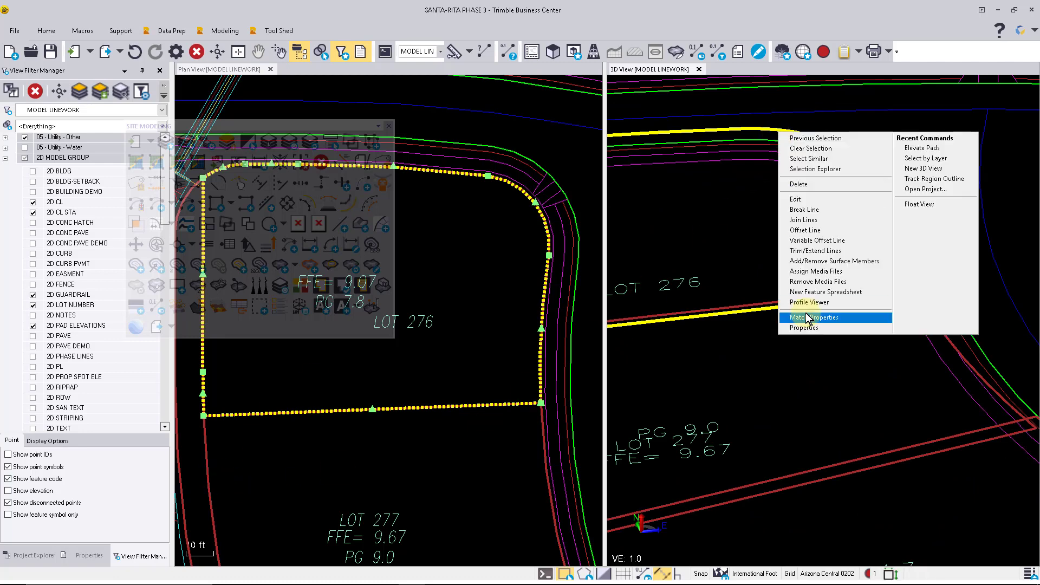
{"action": "left_click", "coordinate": [808, 329]}
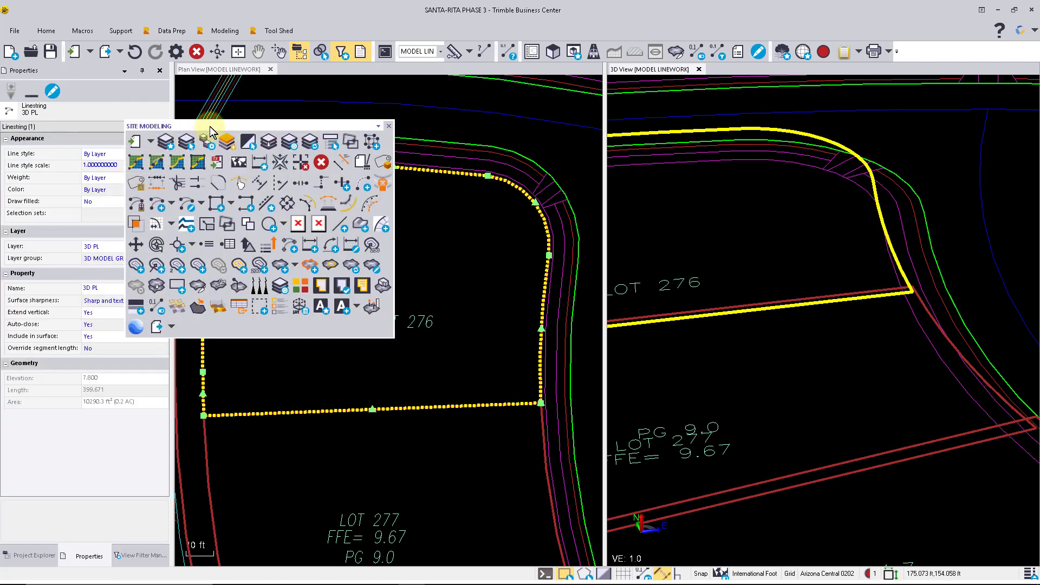
{"action": "left_click_drag", "start_coordinate": [217, 124], "coordinate": [277, 134]}
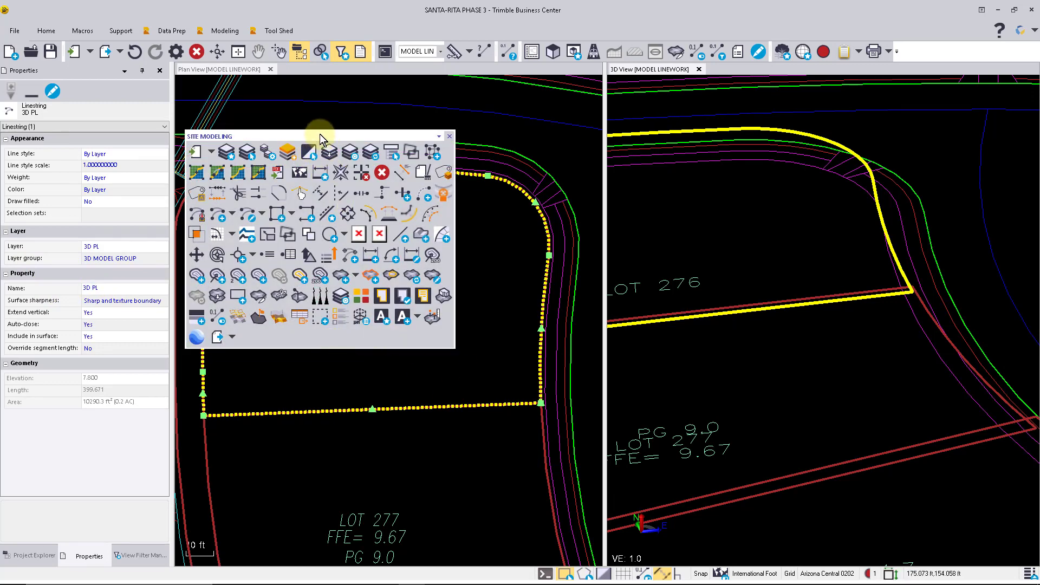
{"action": "left_click", "coordinate": [424, 89]}
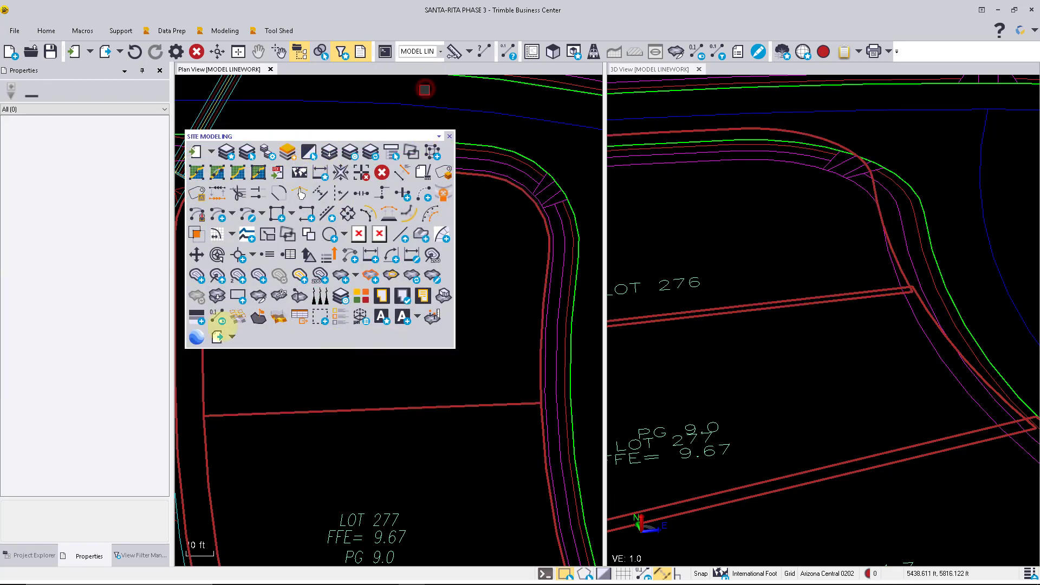
{"action": "left_click", "coordinate": [143, 556]}
{"action": "scroll", "coordinate": [650, 318], "scroll_direction": "down", "scroll_amount": 5}
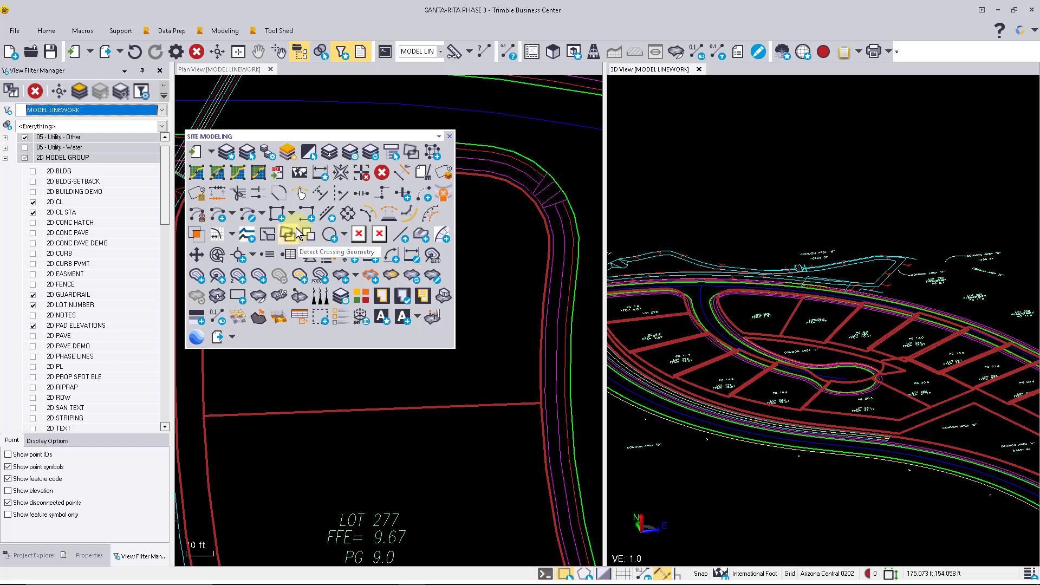
- Name the 3D PL lot outlines from the 2D LOT NUMBER text using Name by Text, and clear the selection
{"action": "left_click", "coordinate": [197, 194]}
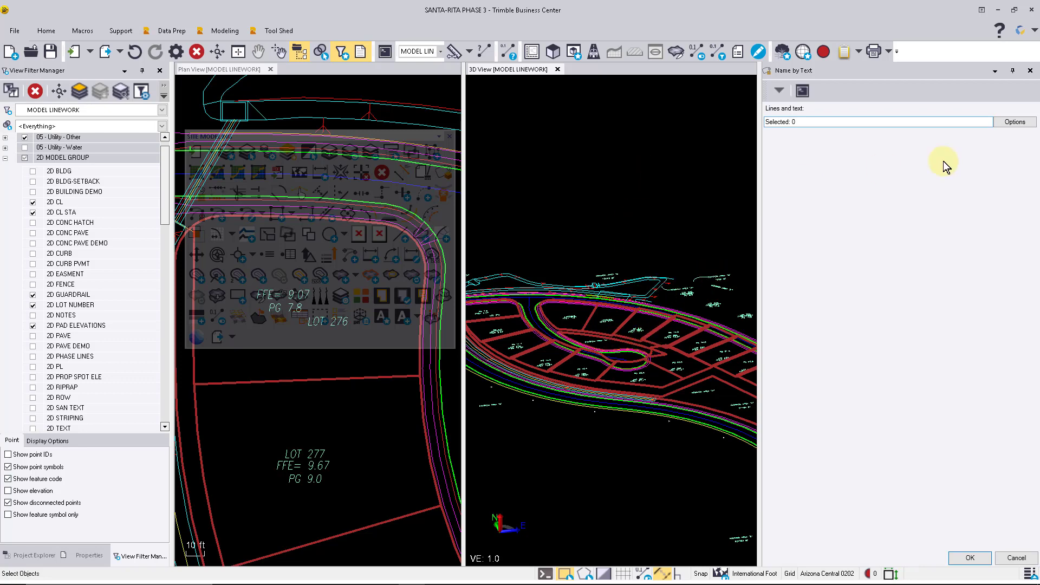
{"action": "left_click", "coordinate": [1011, 124]}
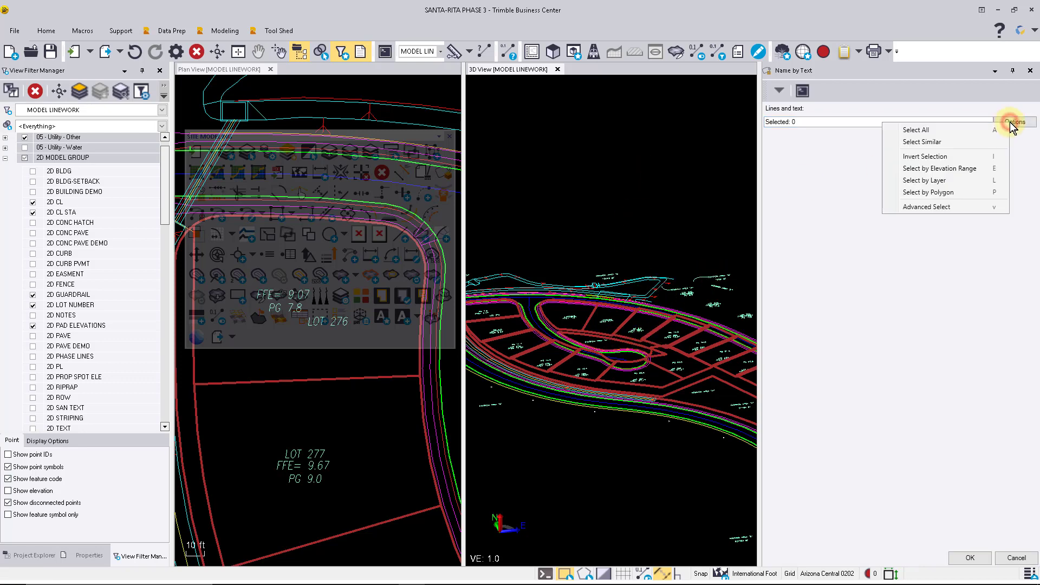
{"action": "left_click", "coordinate": [944, 180]}
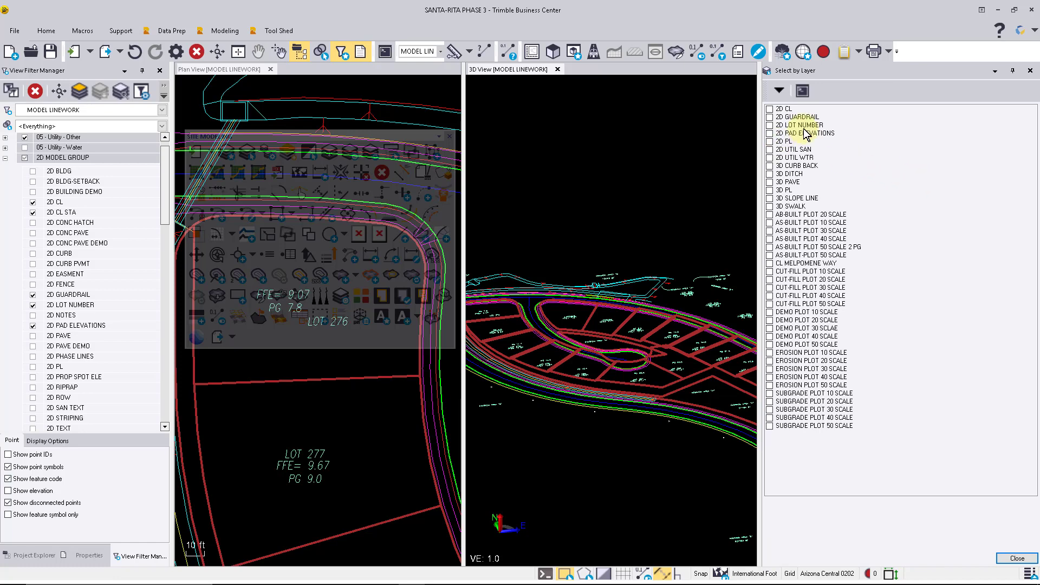
{"action": "left_click", "coordinate": [770, 125]}
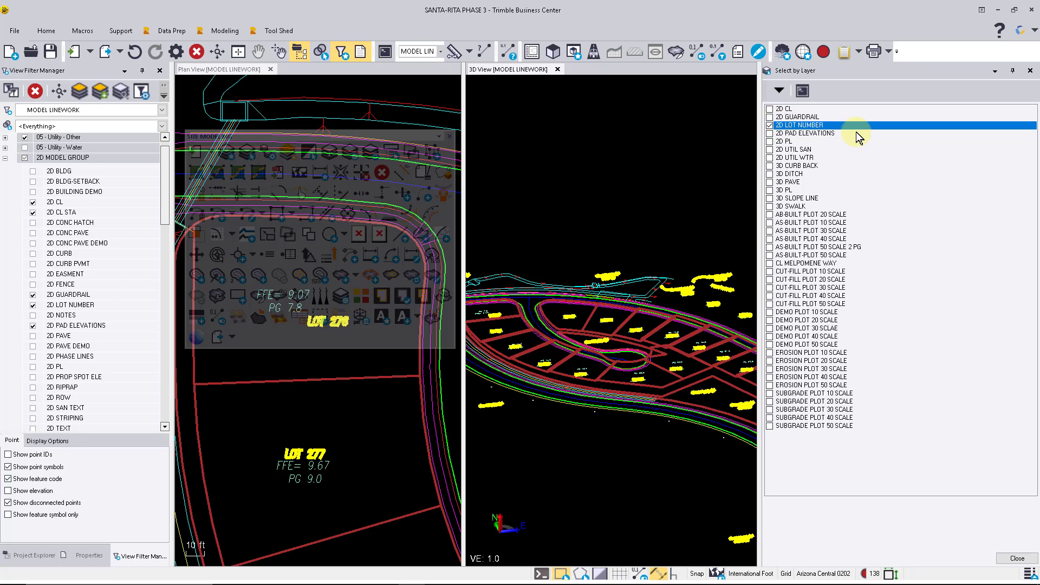
{"action": "left_click", "coordinate": [770, 191]}
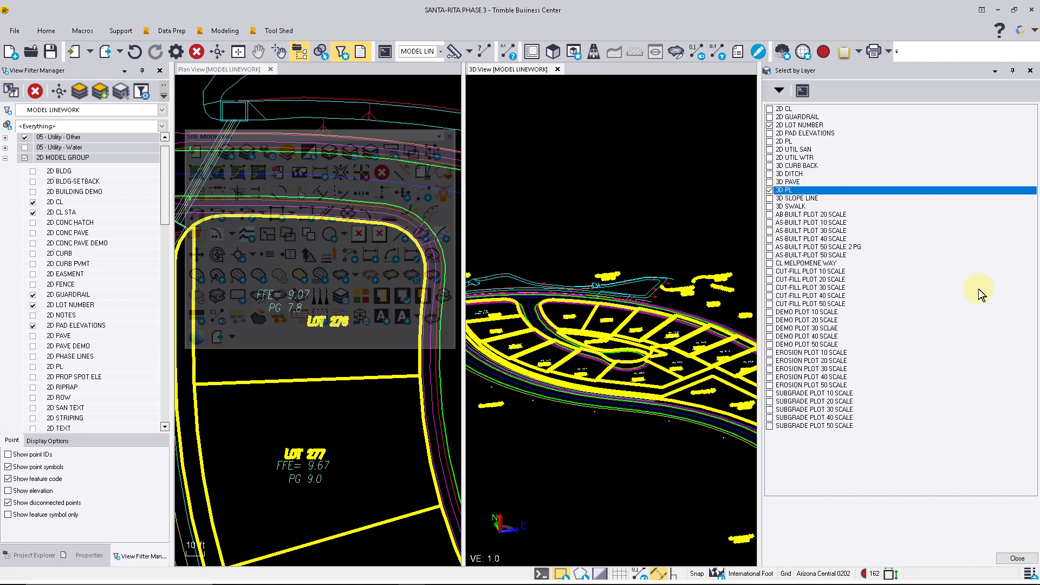
{"action": "left_click", "coordinate": [1012, 559]}
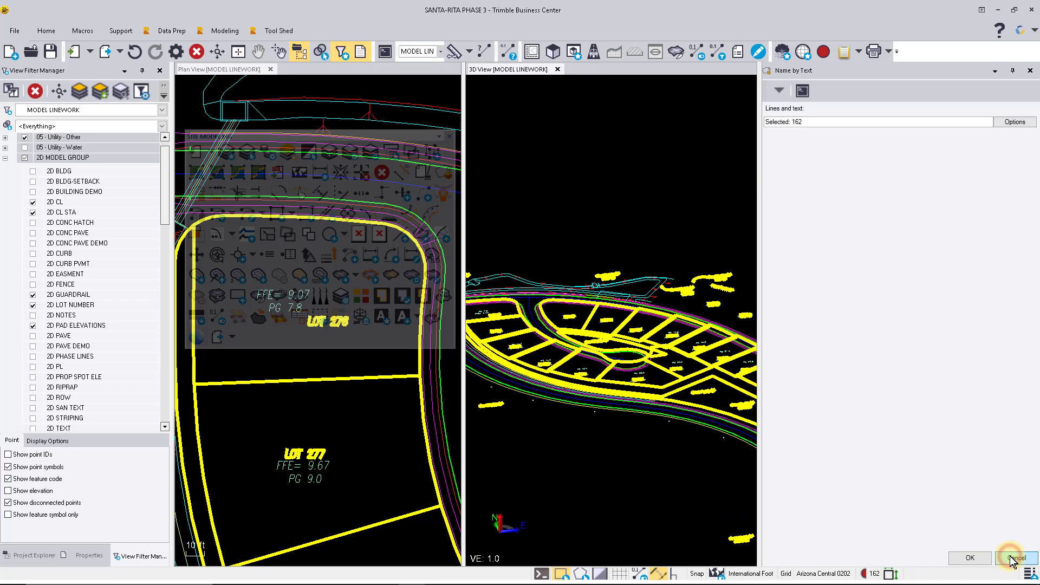
{"action": "left_click", "coordinate": [971, 558]}
{"action": "left_click", "coordinate": [828, 212]}
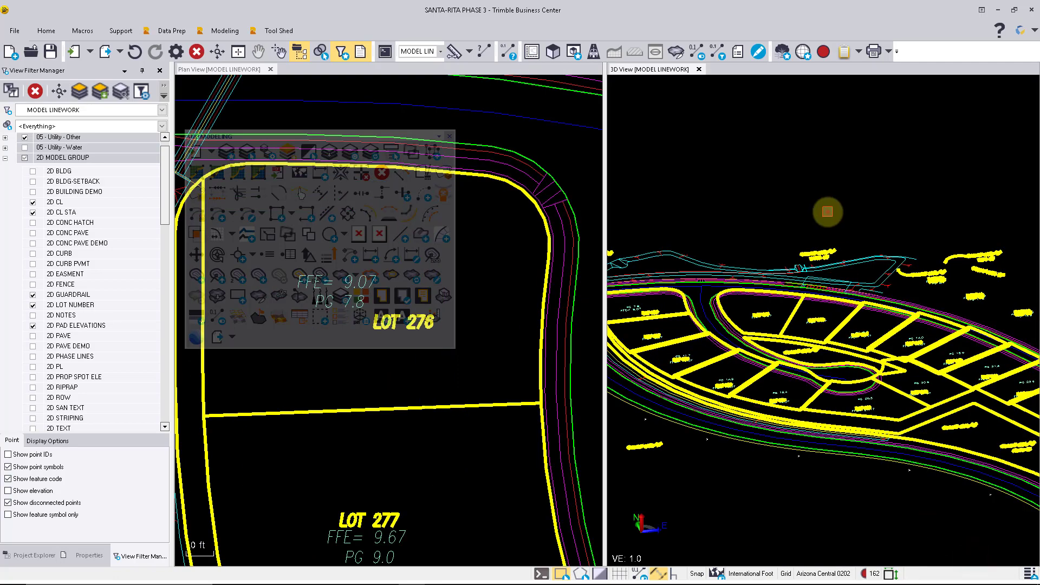
- Select the Lot 276 outline in 3D and open its properties to check the assigned name
{"action": "scroll", "coordinate": [708, 241], "scroll_direction": "up", "scroll_amount": 6}
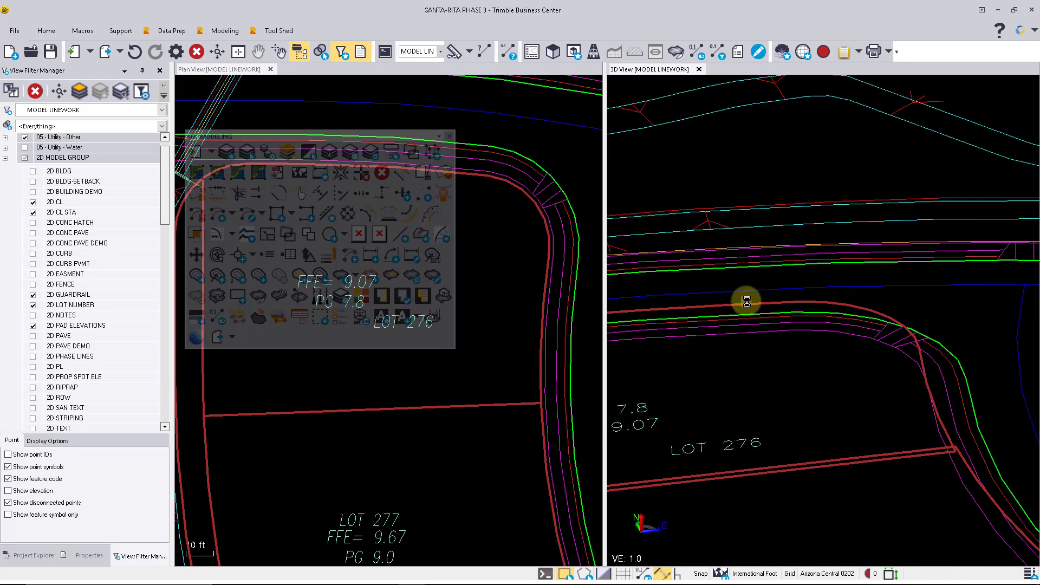
{"action": "left_click", "coordinate": [750, 303]}
{"action": "right_click", "coordinate": [749, 302]}
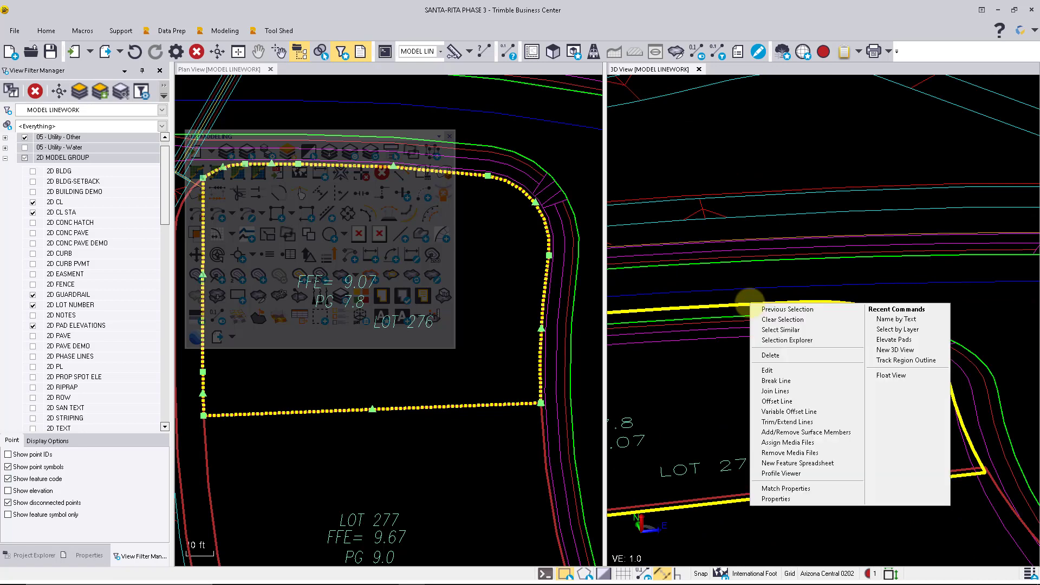
{"action": "left_click", "coordinate": [789, 496]}
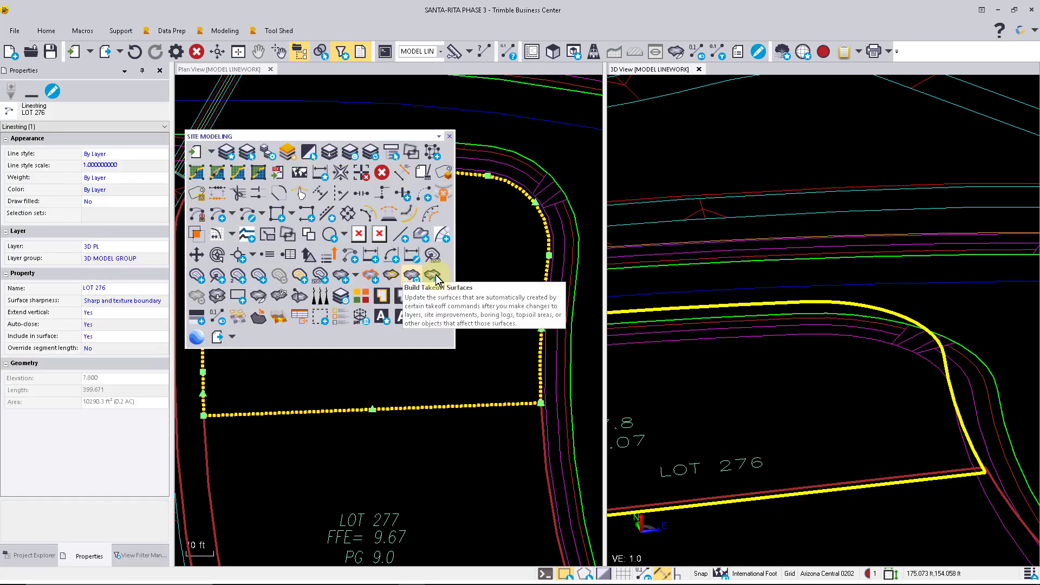
- Check the names and elevations of the neighbouring Lot 277 and Lot 278 outlines in their properties
{"action": "scroll", "coordinate": [536, 197], "scroll_direction": "down", "scroll_amount": 5}
{"action": "scroll", "coordinate": [817, 224], "scroll_direction": "down", "scroll_amount": 2}
{"action": "scroll", "coordinate": [921, 369], "scroll_direction": "up", "scroll_amount": 6}
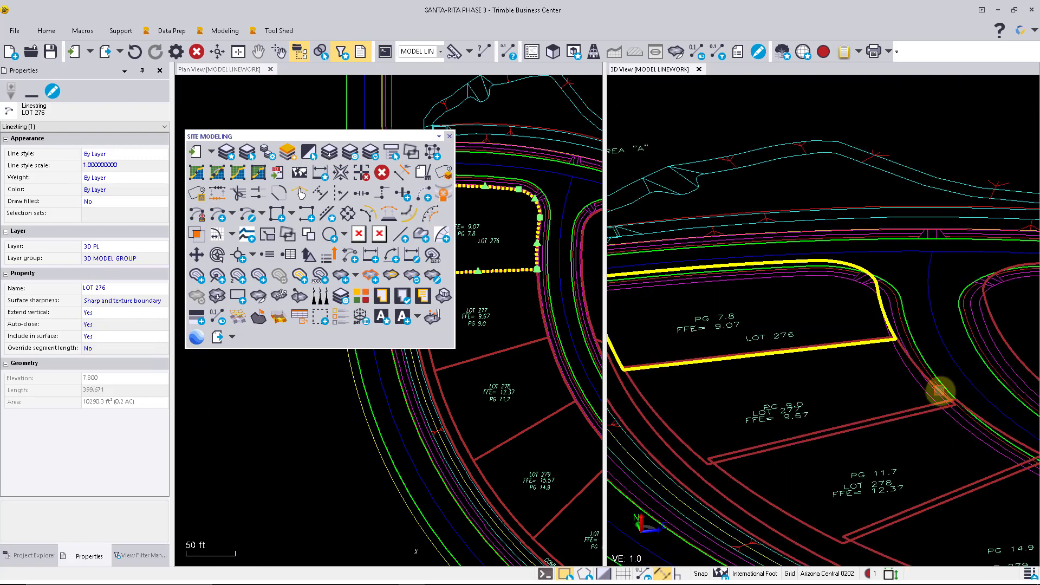
{"action": "left_click", "coordinate": [926, 363]}
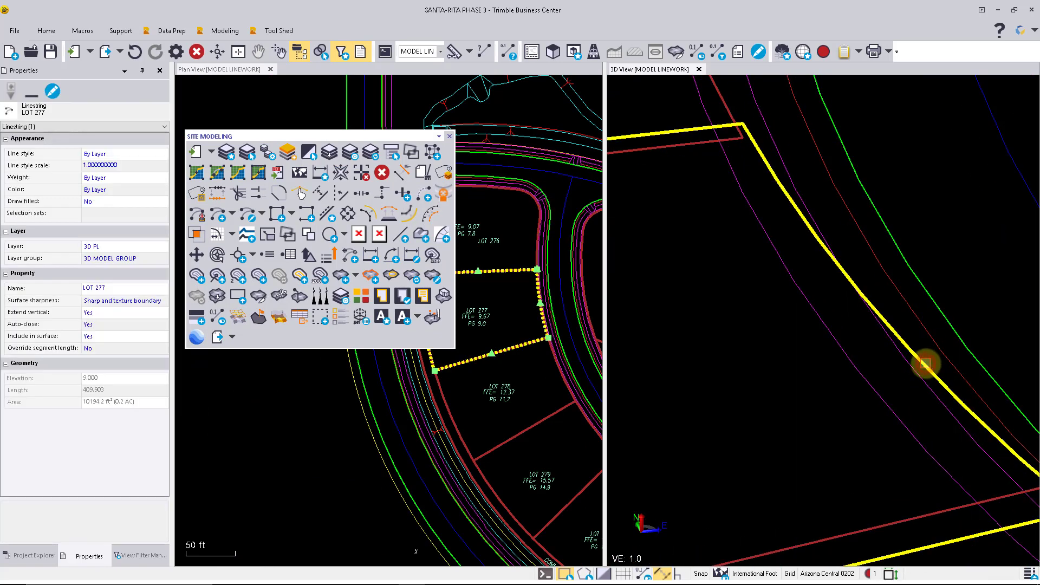
{"action": "scroll", "coordinate": [751, 275], "scroll_direction": "down", "scroll_amount": 3}
{"action": "scroll", "coordinate": [878, 385], "scroll_direction": "up", "scroll_amount": 4}
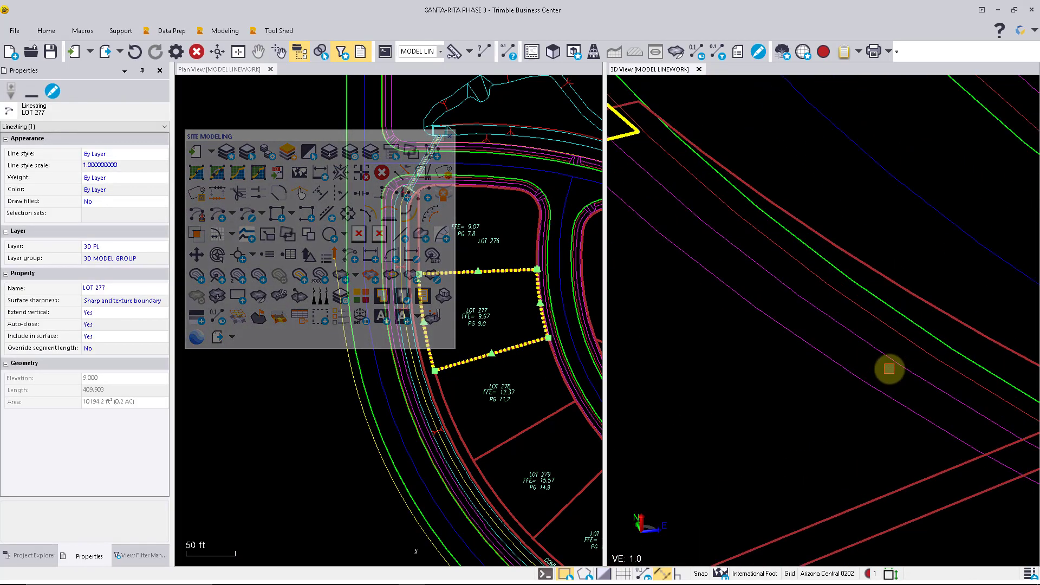
{"action": "left_click", "coordinate": [934, 306]}
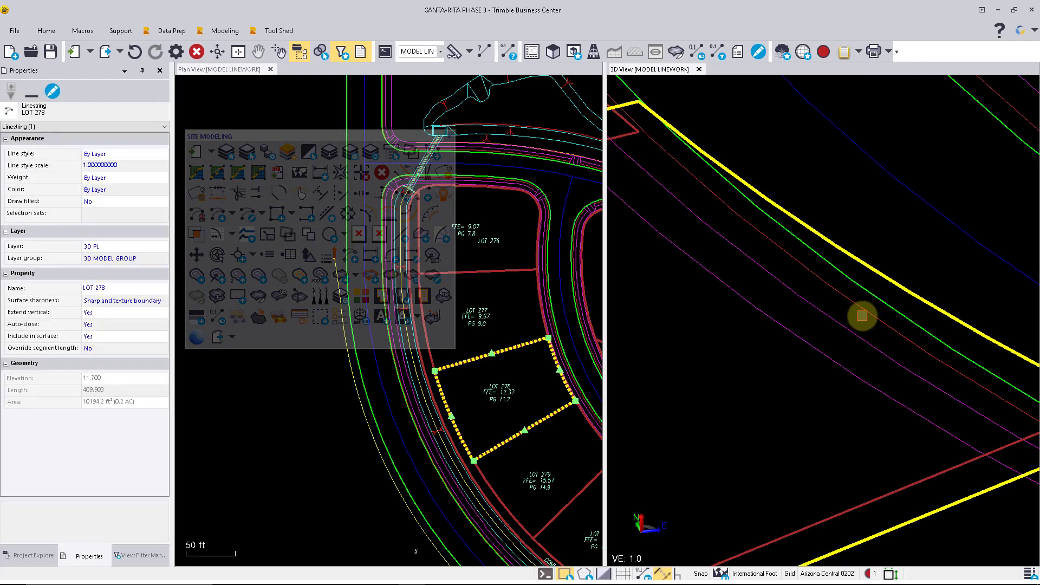
{"action": "scroll", "coordinate": [862, 315], "scroll_direction": "down", "scroll_amount": 5}
{"action": "scroll", "coordinate": [830, 307], "scroll_direction": "down", "scroll_amount": 5}
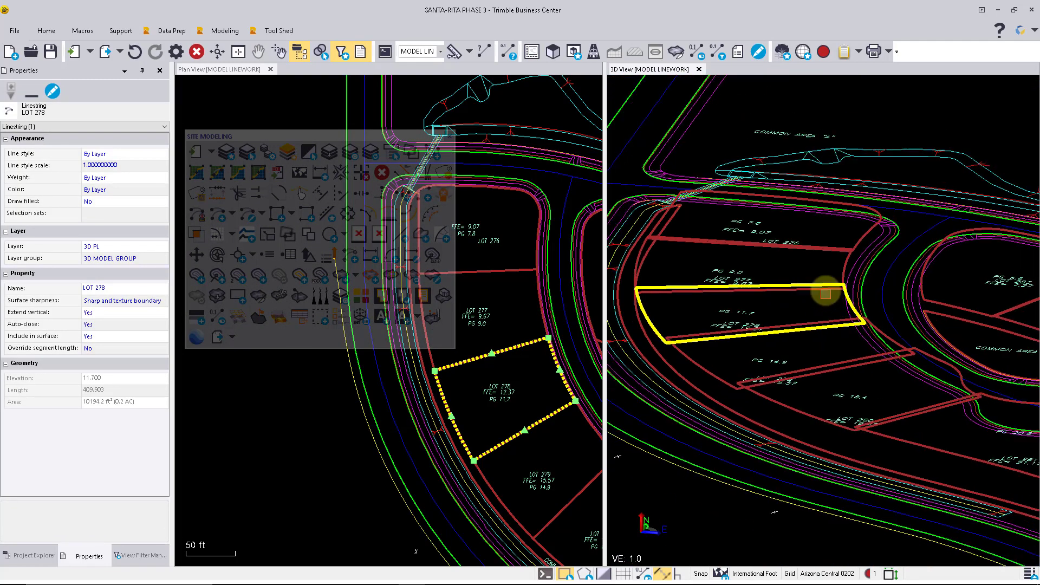
- Deselect the Lot 278 outline and review the named lot outlines across the subdivision in 3D
{"action": "left_click", "coordinate": [851, 201]}
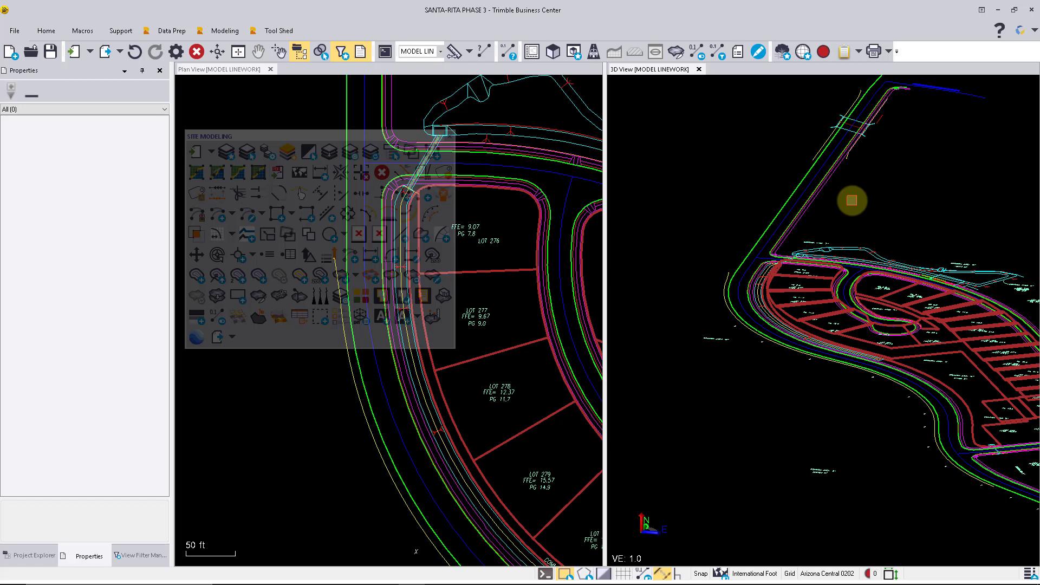
{"action": "scroll", "coordinate": [833, 203], "scroll_direction": "down", "scroll_amount": 2}
{"action": "left_click_drag", "start_coordinate": [832, 203], "coordinate": [832, 214]}
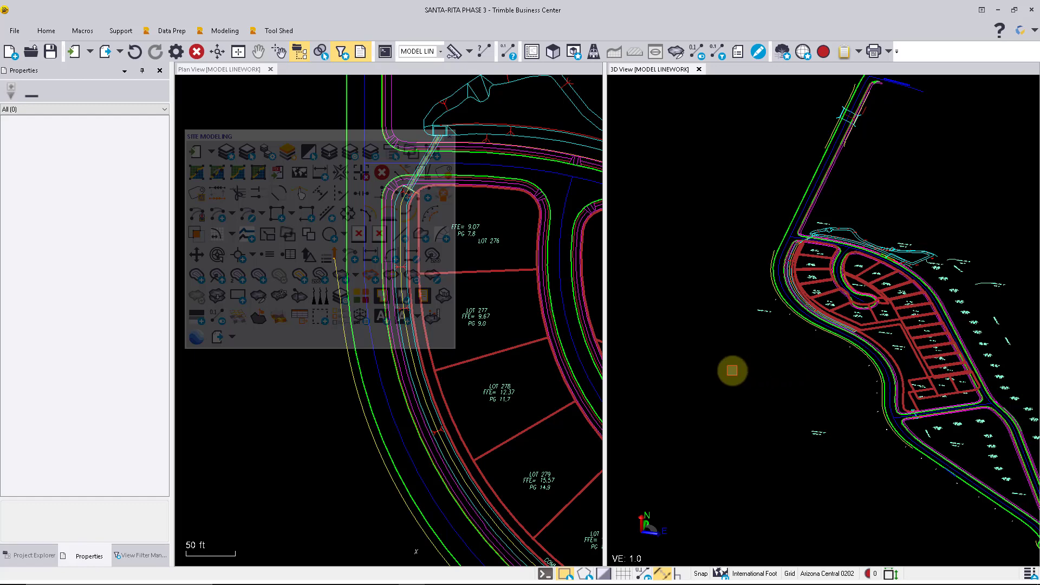
{"action": "scroll", "coordinate": [731, 369], "scroll_direction": "down", "scroll_amount": 2}
{"action": "left_click_drag", "start_coordinate": [731, 369], "coordinate": [761, 356]}
{"action": "scroll", "coordinate": [769, 295], "scroll_direction": "up", "scroll_amount": 3}
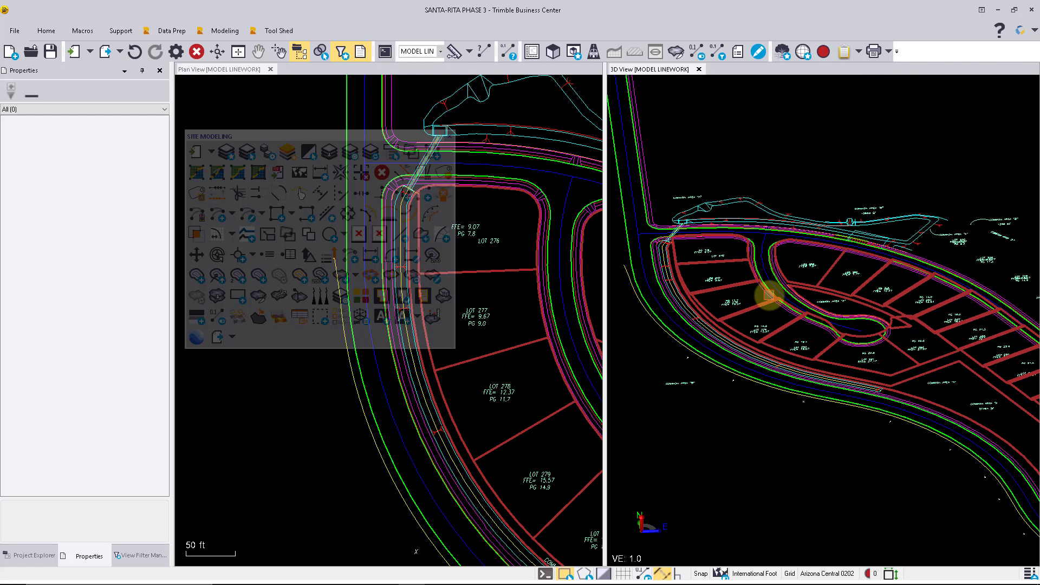
{"action": "mouse_move", "coordinate": [769, 295]}
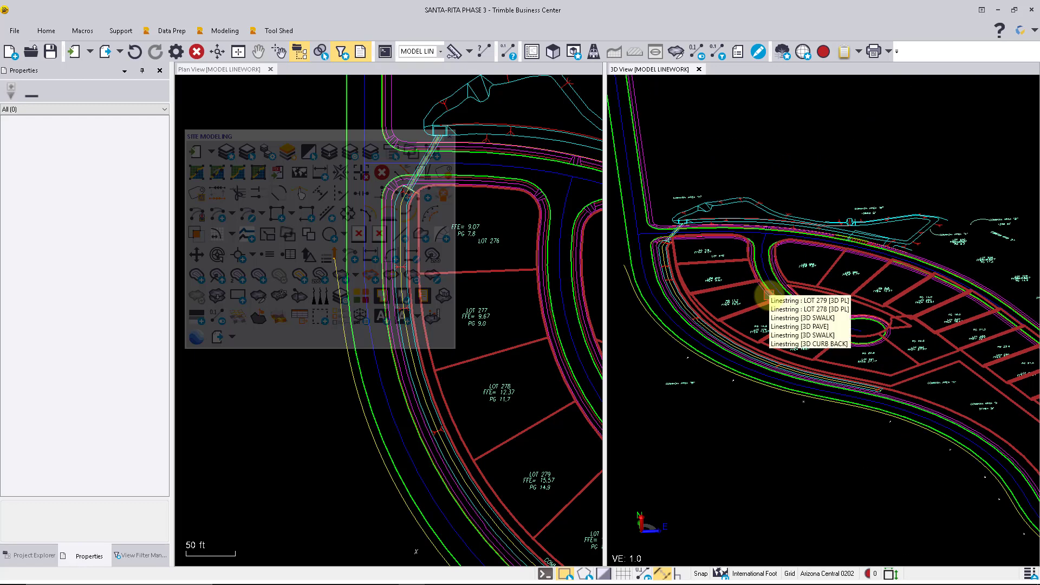